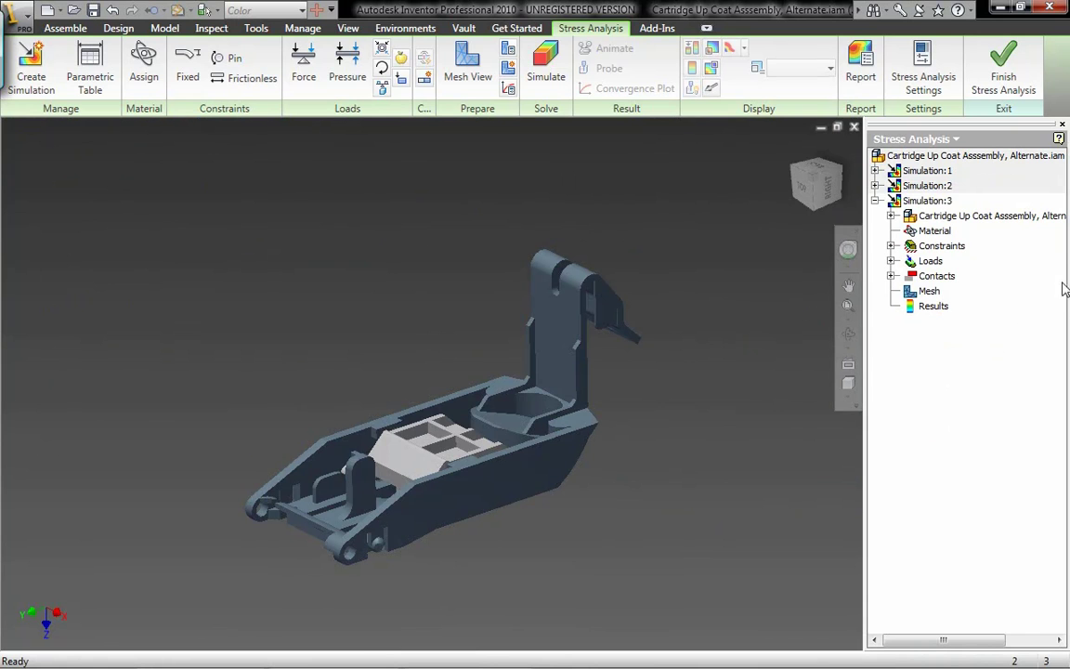
Step: Change the design objective of Simulation:3 to Parametric Dimension in its simulation properties
{"action": "right_click", "coordinate": [930, 202]}
{"action": "left_click", "coordinate": [882, 253]}
{"action": "left_click", "coordinate": [210, 189]}
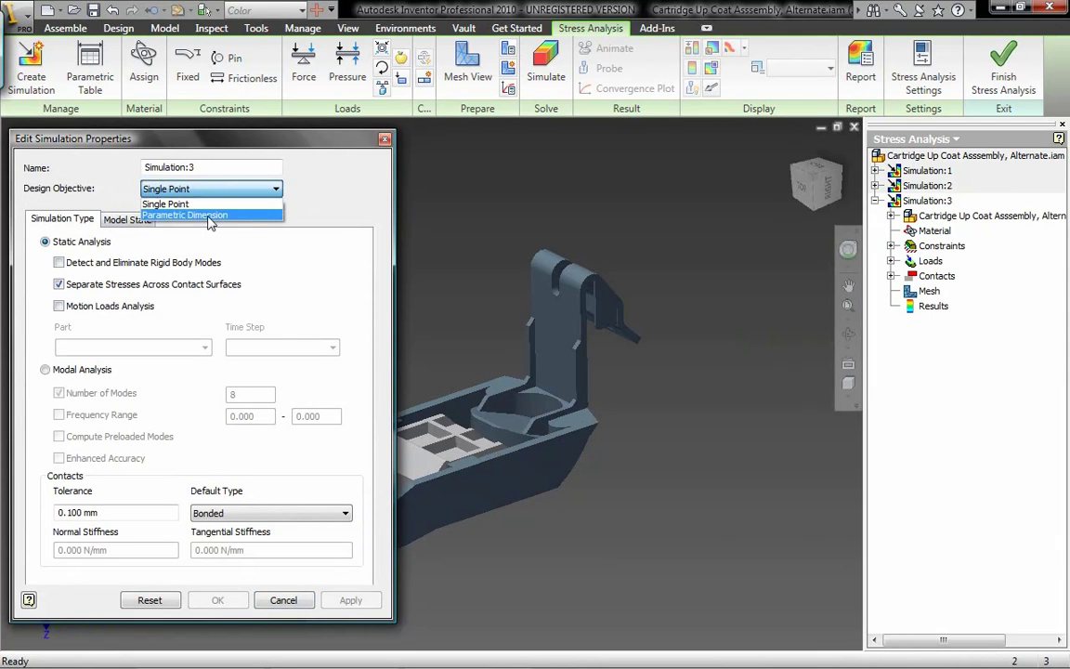
{"action": "left_click", "coordinate": [210, 216]}
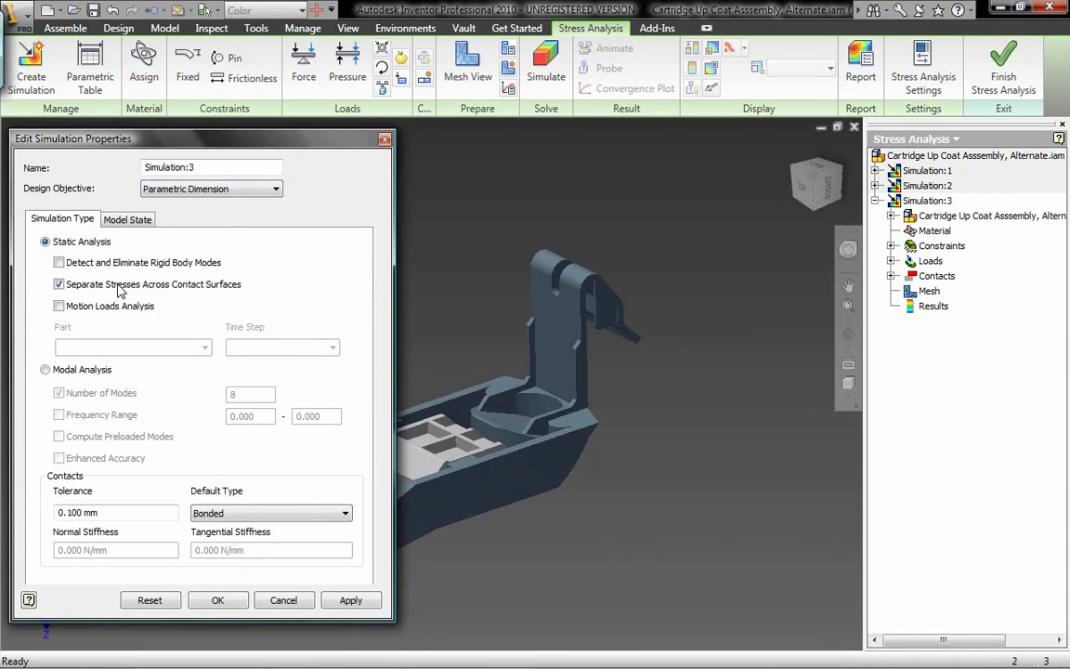
{"action": "left_click", "coordinate": [128, 219]}
{"action": "left_click", "coordinate": [218, 601]}
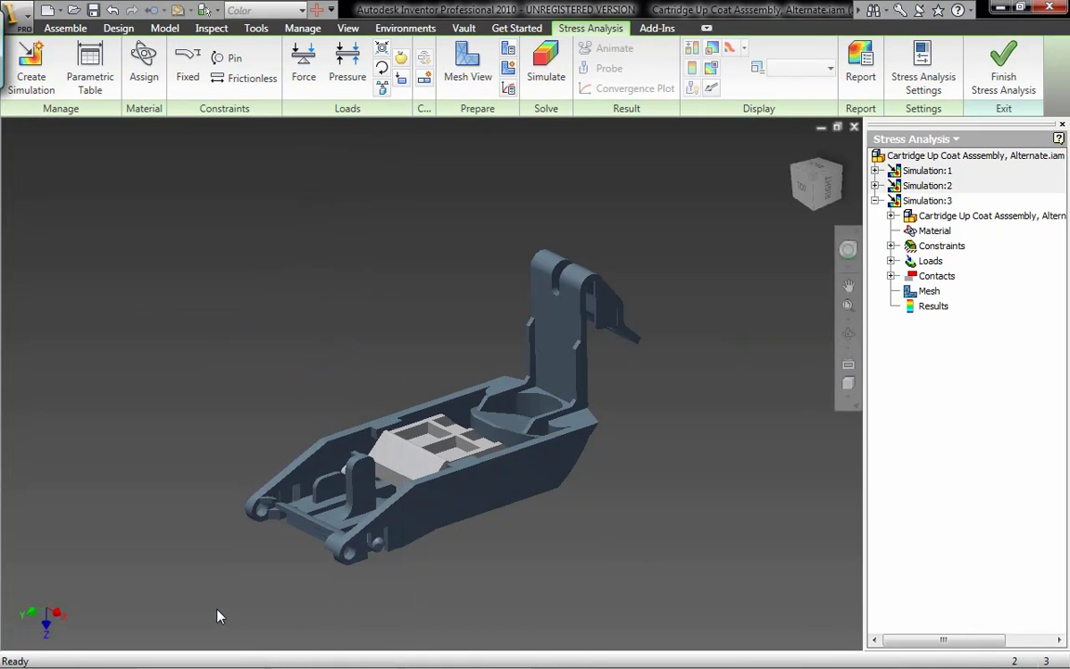
Step: Review the sliding contacts and the constraints defined in Simulation:3
{"action": "left_click", "coordinate": [890, 276]}
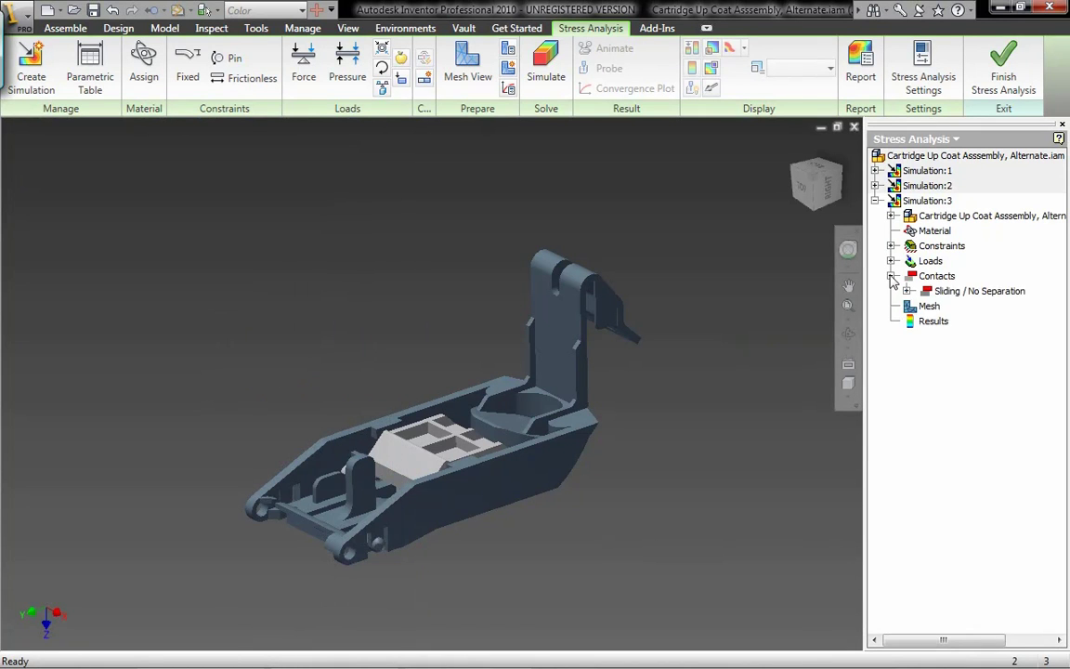
{"action": "left_click", "coordinate": [907, 291]}
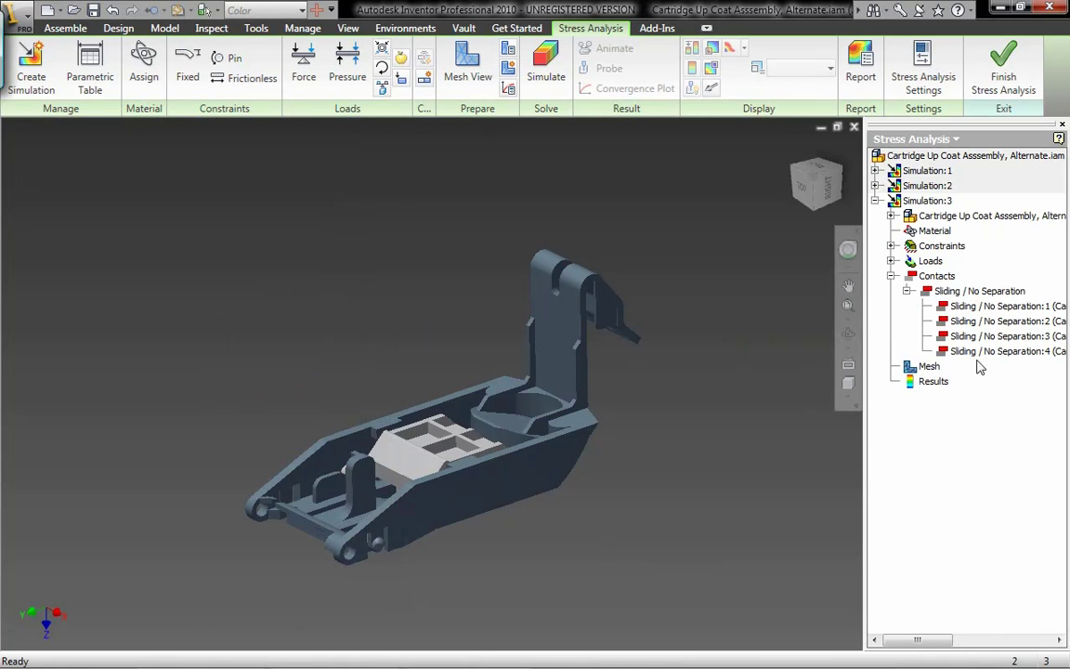
{"action": "left_click", "coordinate": [891, 276]}
{"action": "left_click", "coordinate": [891, 245]}
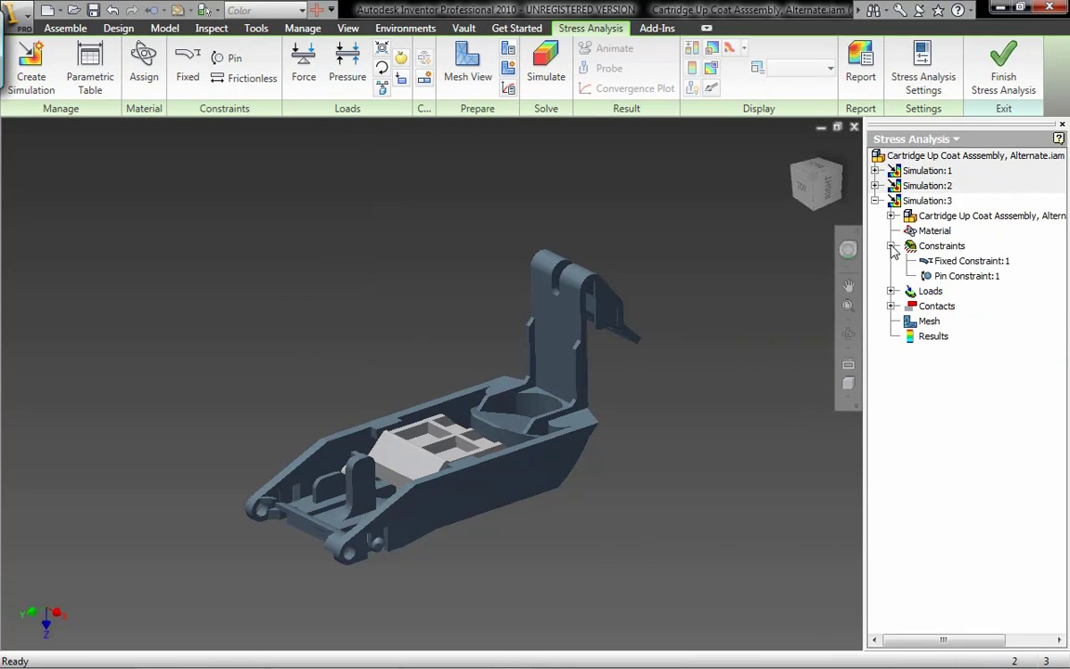
{"action": "left_click", "coordinate": [890, 245]}
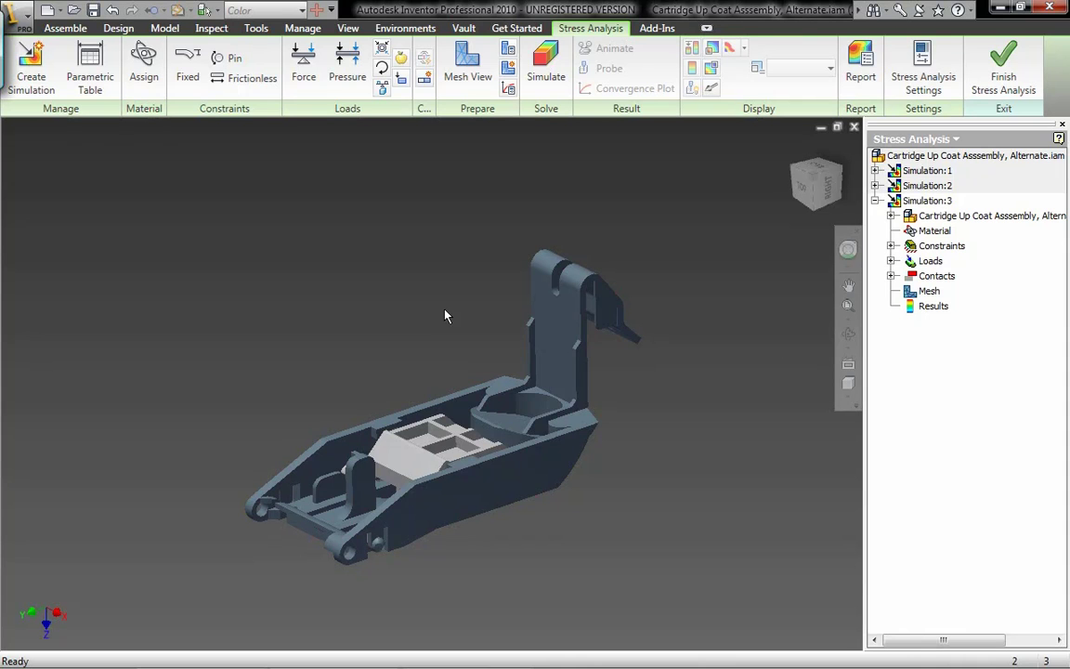
Step: Add the blue cartridge part's Tab_Thickness and Rib_Thickness parameters to the parametric table
{"action": "scroll", "coordinate": [395, 287], "scroll_direction": "down", "scroll_amount": 2}
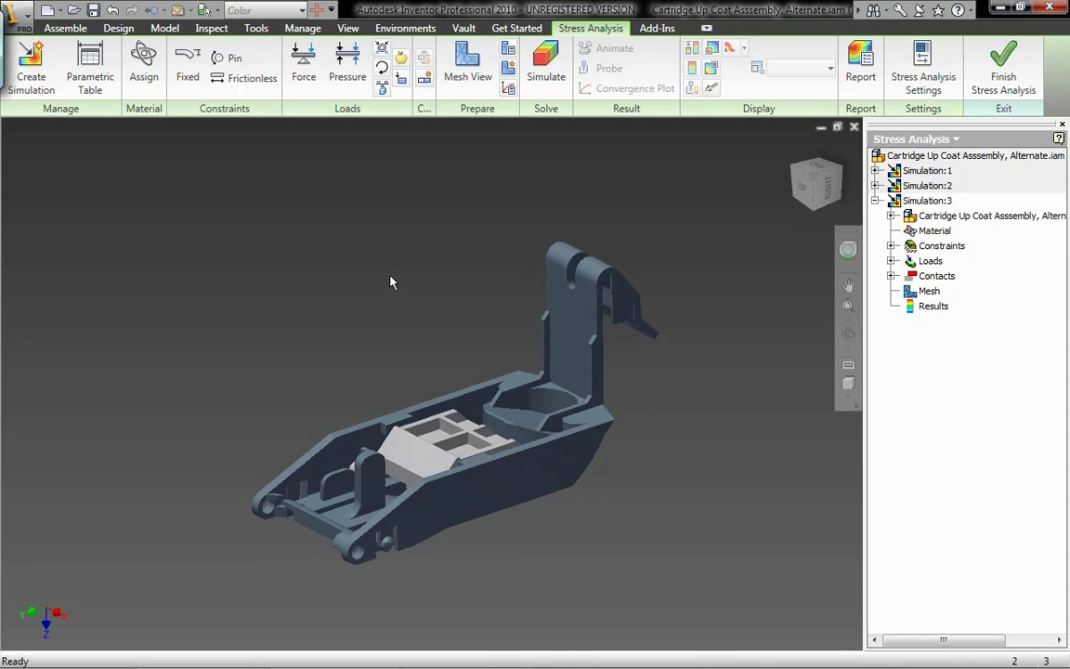
{"action": "left_click", "coordinate": [86, 75]}
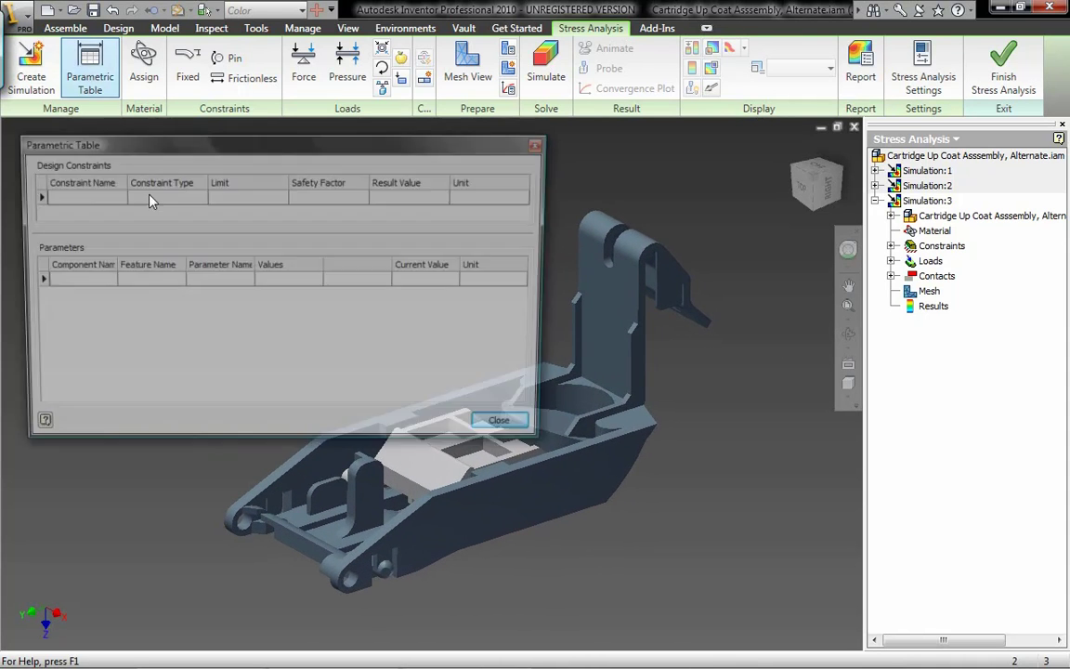
{"action": "left_click_drag", "start_coordinate": [217, 233], "coordinate": [214, 281]}
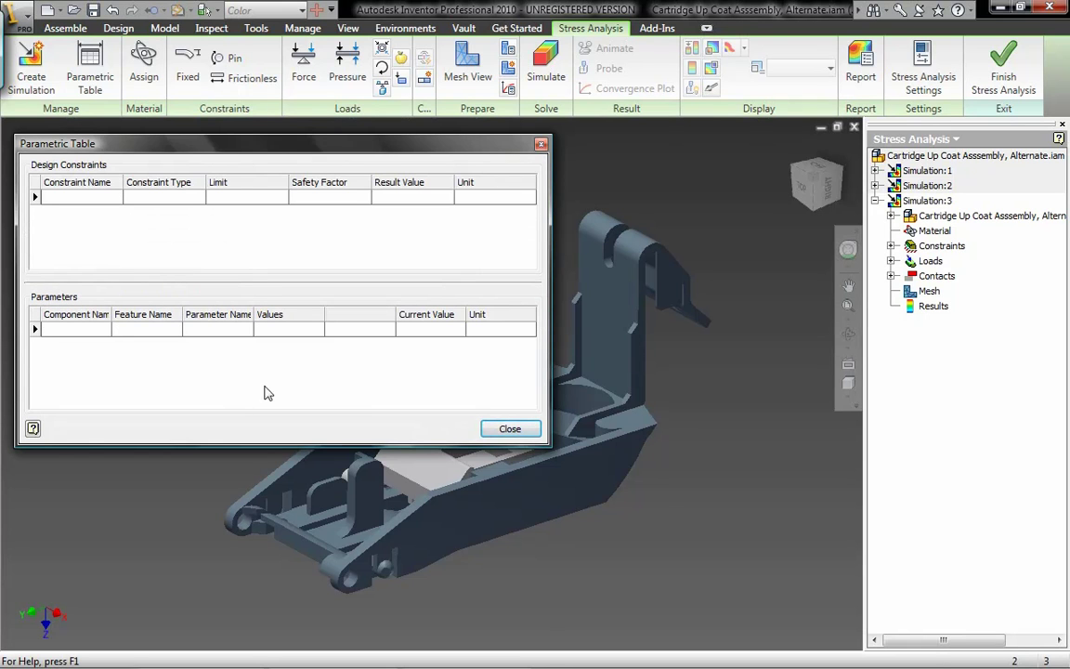
{"action": "right_click", "coordinate": [618, 310]}
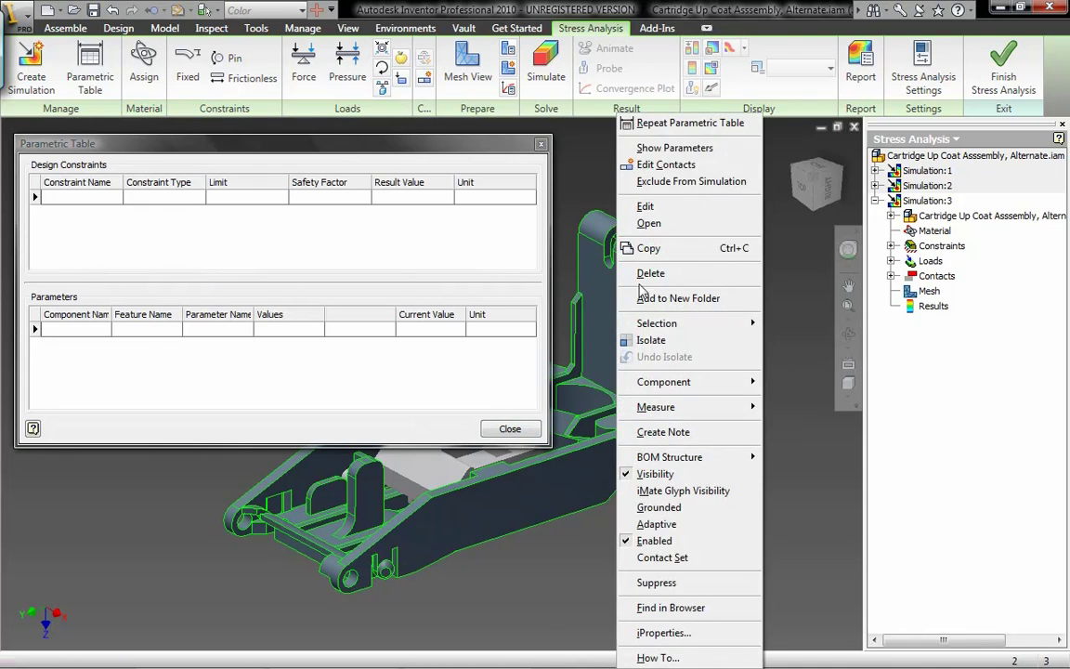
{"action": "left_click", "coordinate": [675, 148]}
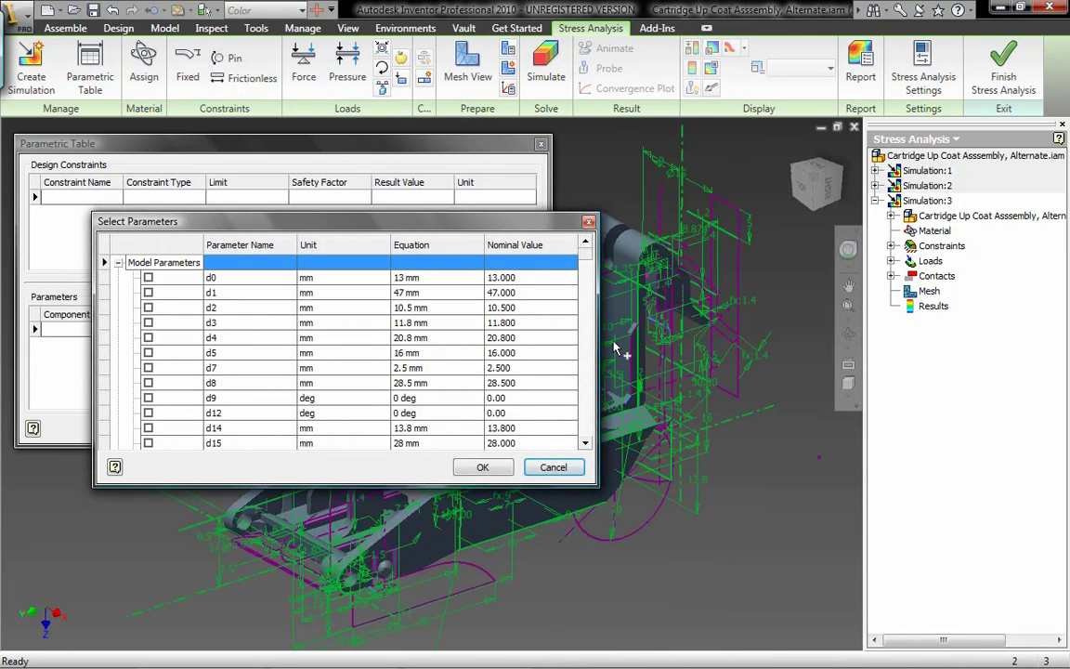
{"action": "scroll", "coordinate": [586, 435], "scroll_direction": "down", "scroll_amount": 13}
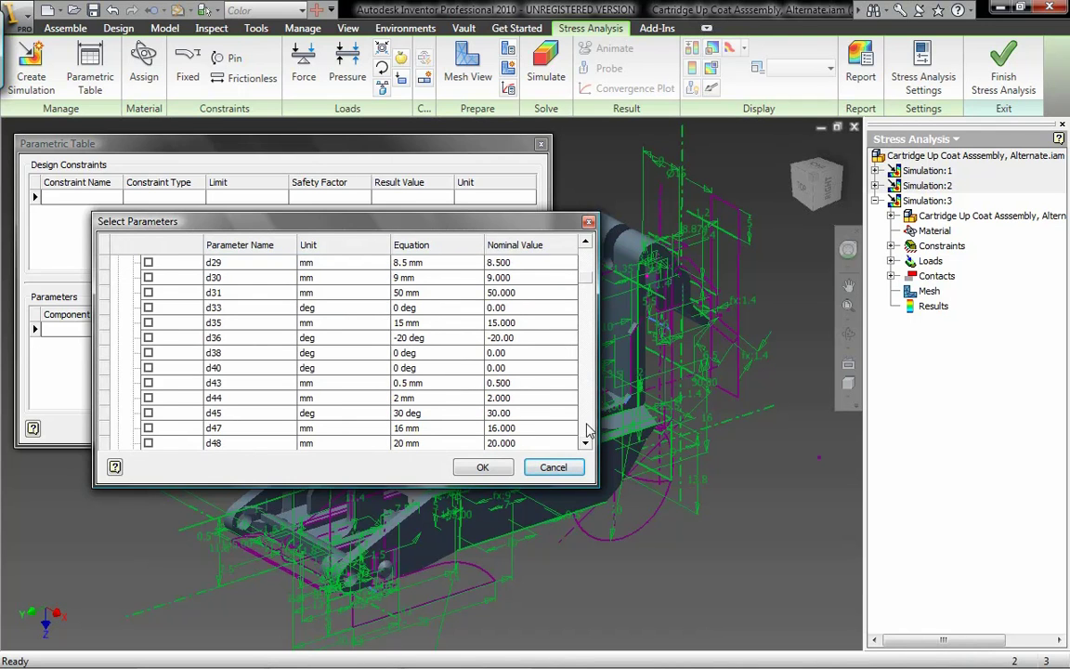
{"action": "left_click", "coordinate": [148, 338]}
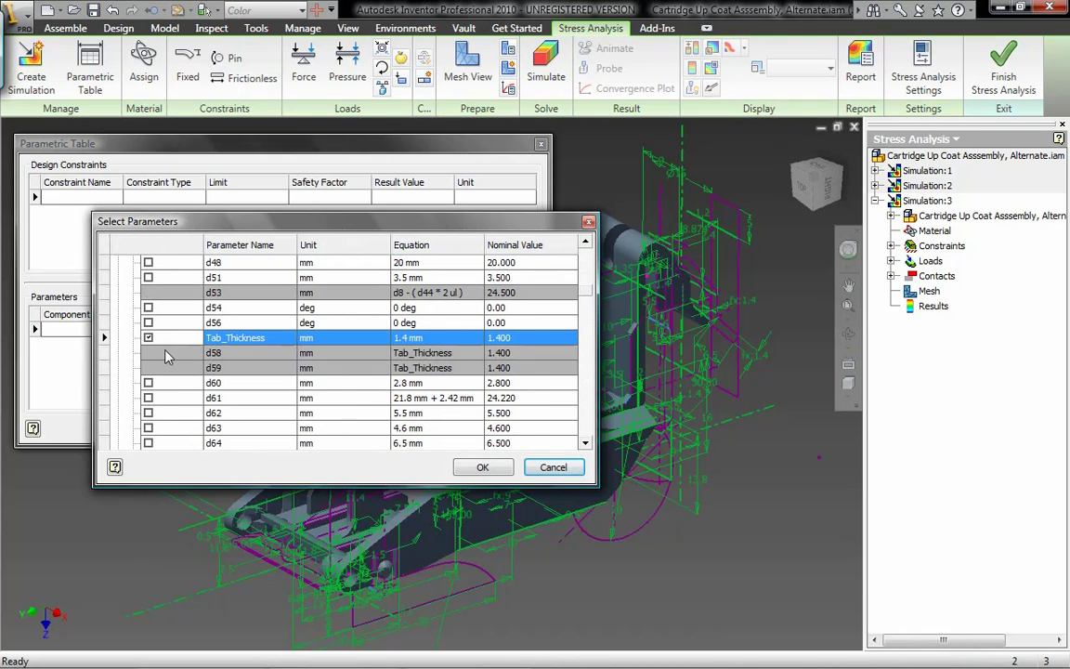
{"action": "scroll", "coordinate": [588, 430], "scroll_direction": "down", "scroll_amount": 13}
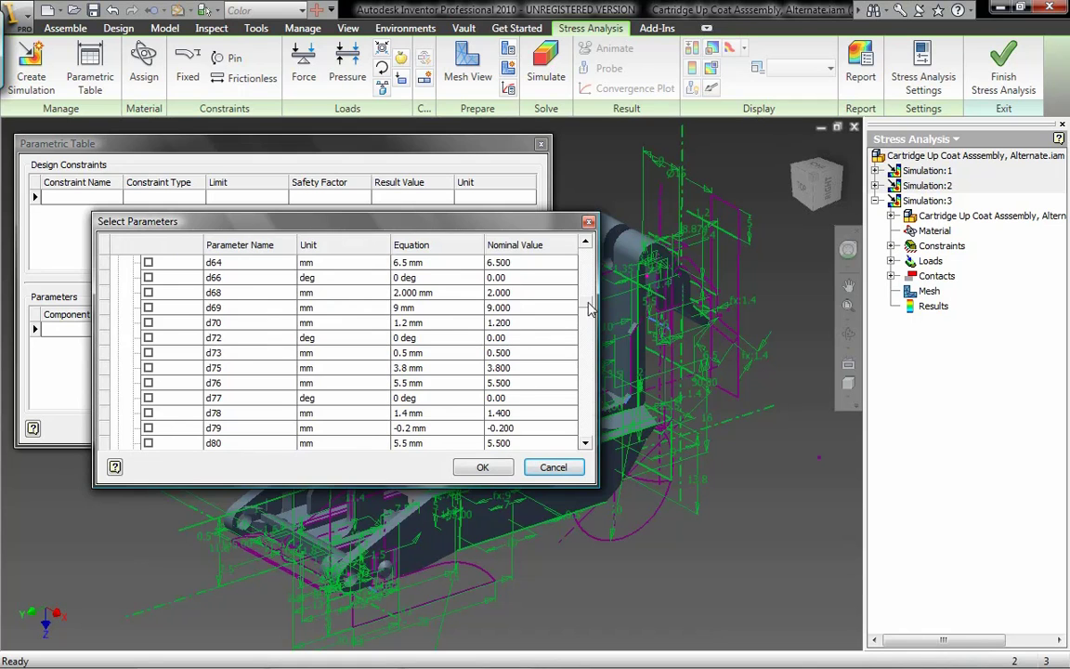
{"action": "left_click_drag", "start_coordinate": [588, 329], "coordinate": [579, 420]}
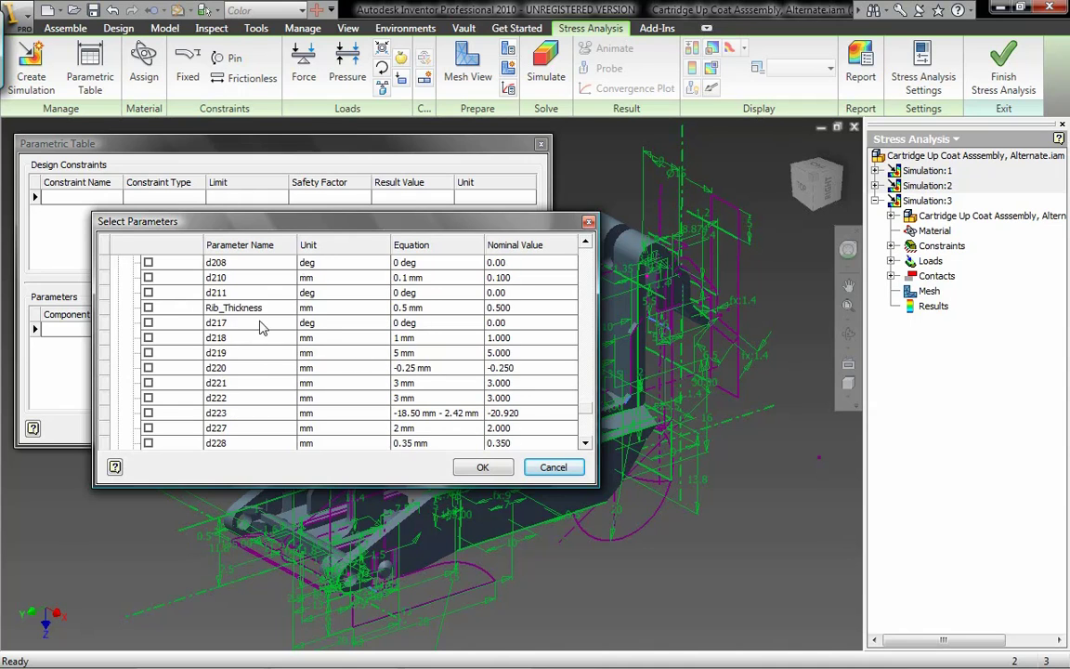
{"action": "left_click", "coordinate": [147, 308]}
{"action": "left_click", "coordinate": [482, 466]}
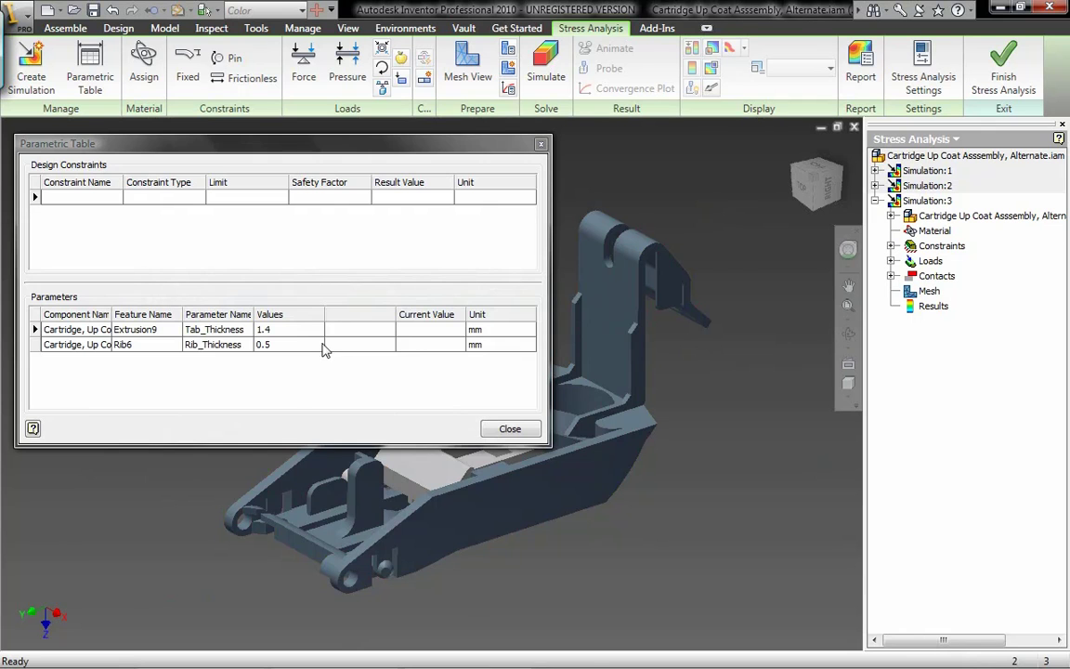
Step: Add a Mass design constraint to the parametric table
{"action": "right_click", "coordinate": [158, 204]}
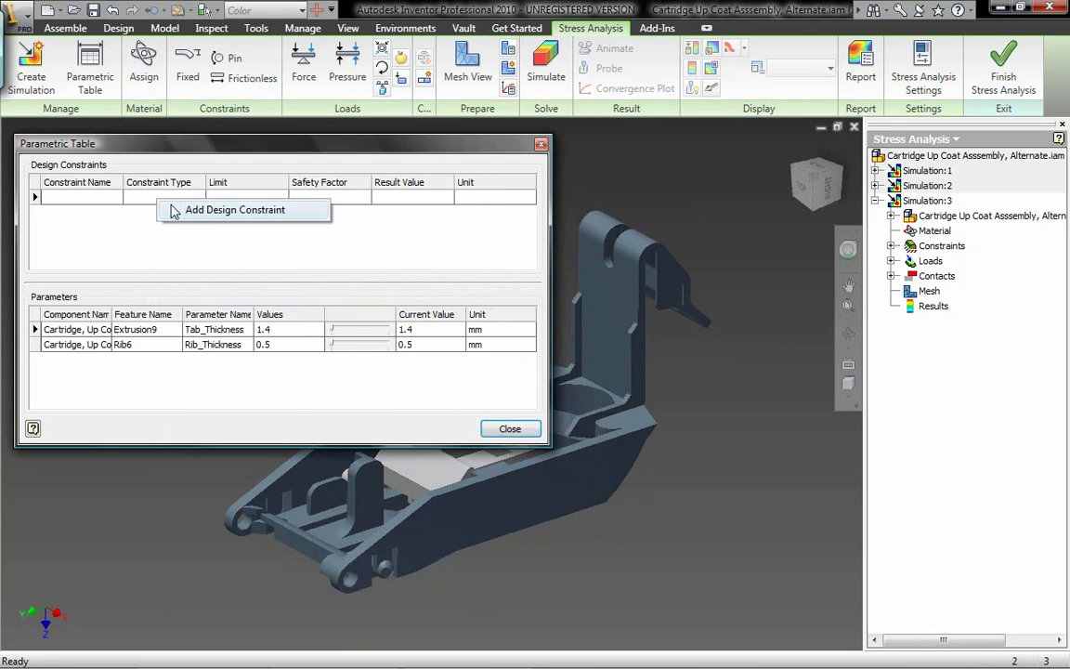
{"action": "left_click", "coordinate": [204, 208]}
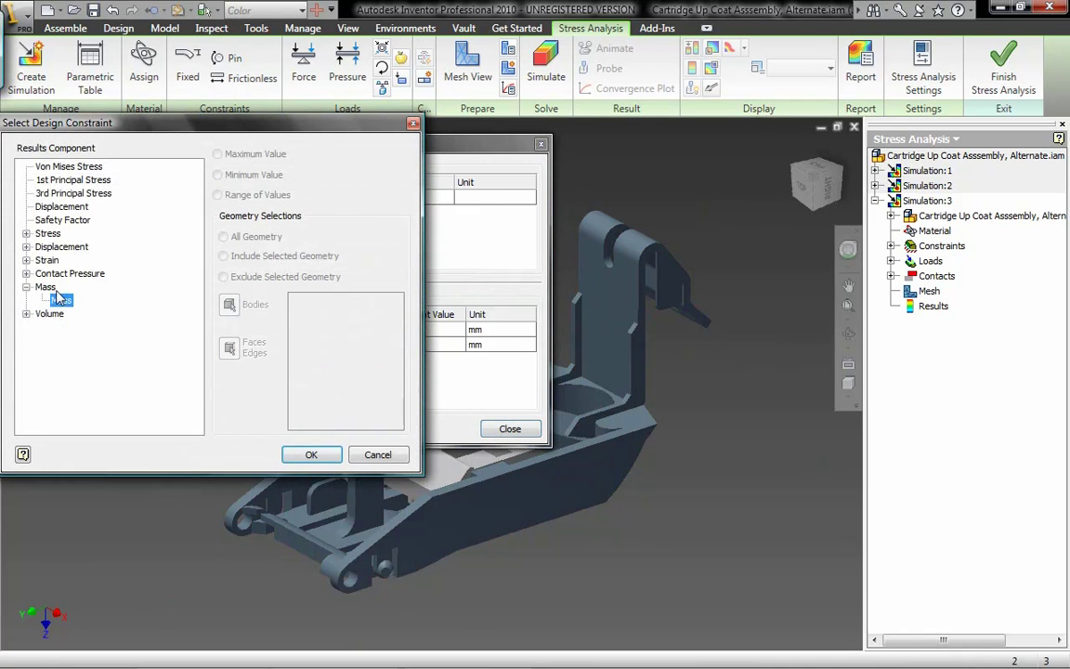
{"action": "left_click", "coordinate": [308, 454]}
Step: Add a minimum Safety Factor design constraint that includes only the blue cartridge body
{"action": "right_click", "coordinate": [172, 196]}
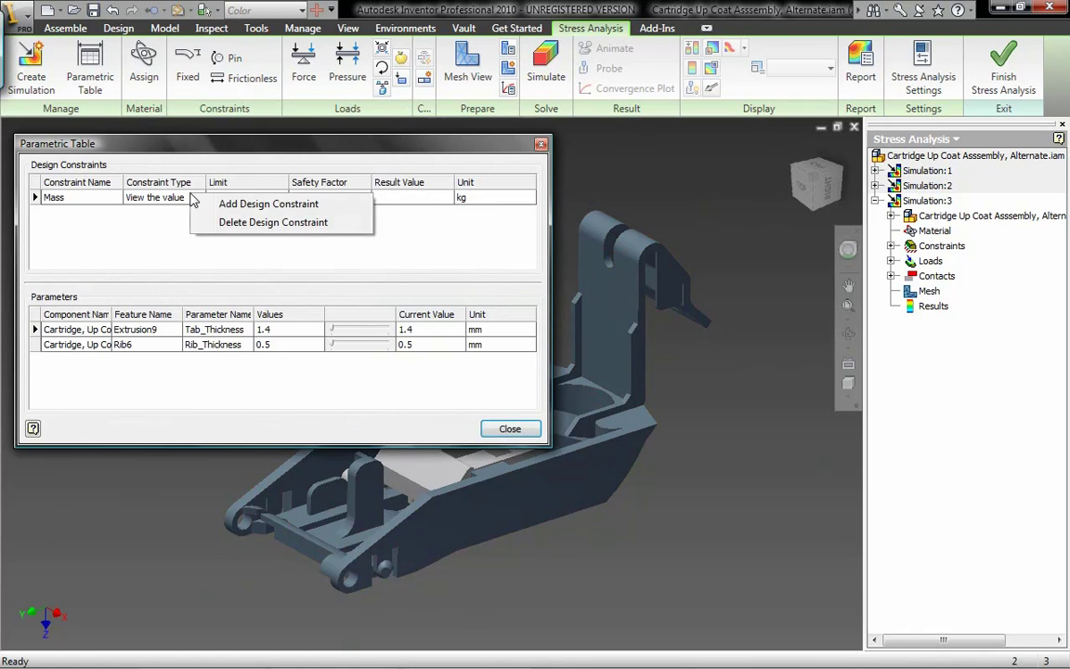
{"action": "left_click", "coordinate": [215, 202]}
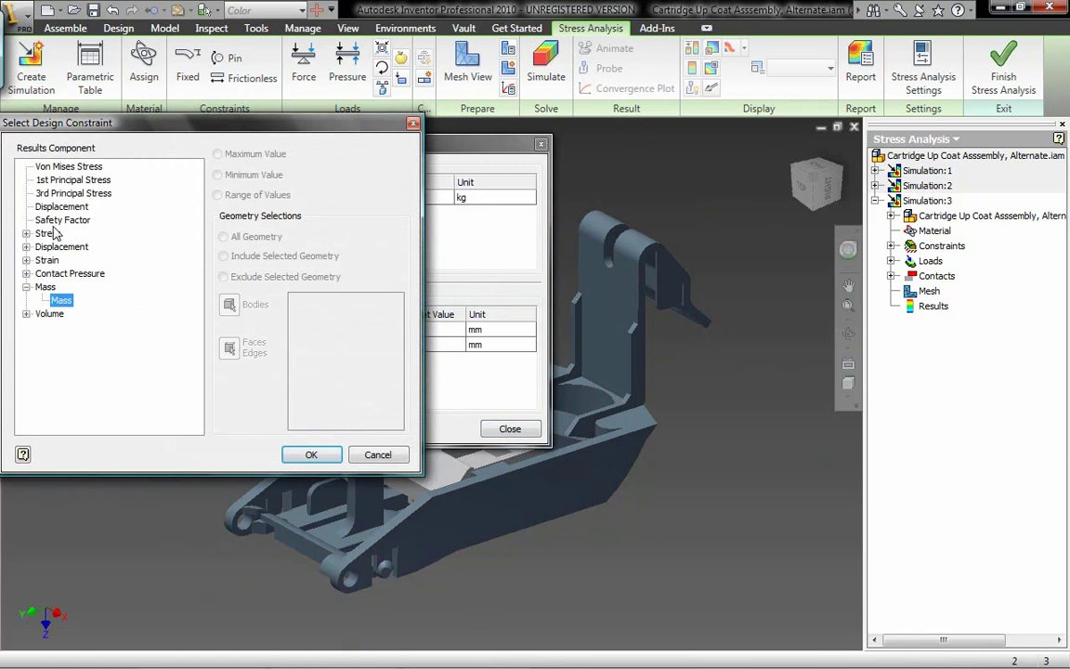
{"action": "left_click", "coordinate": [57, 220]}
{"action": "left_click", "coordinate": [223, 256]}
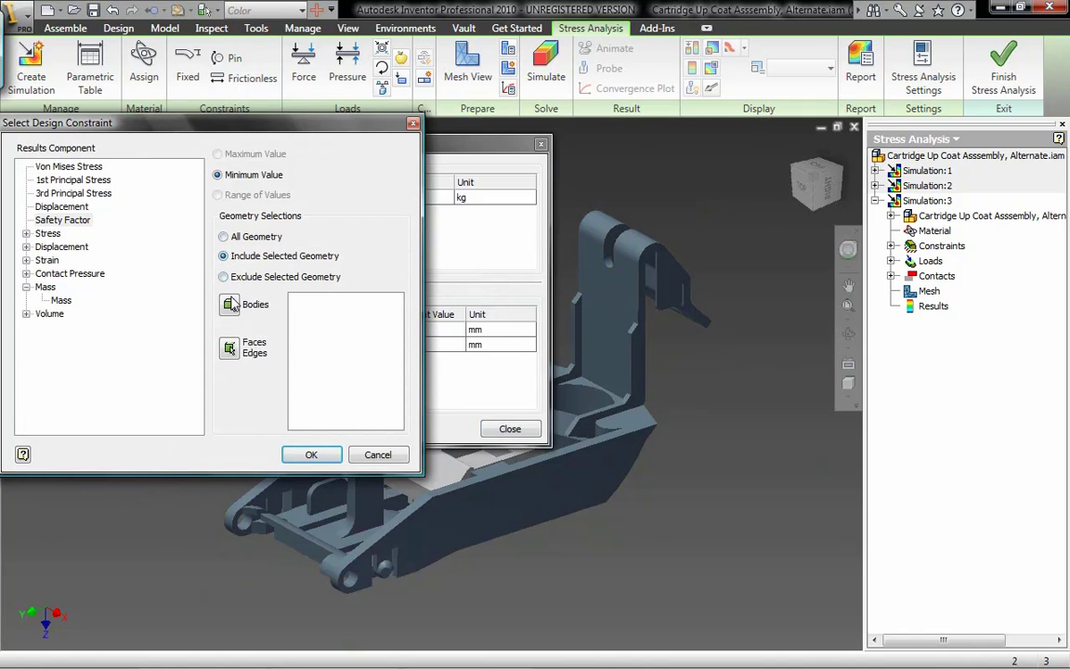
{"action": "left_click", "coordinate": [615, 311]}
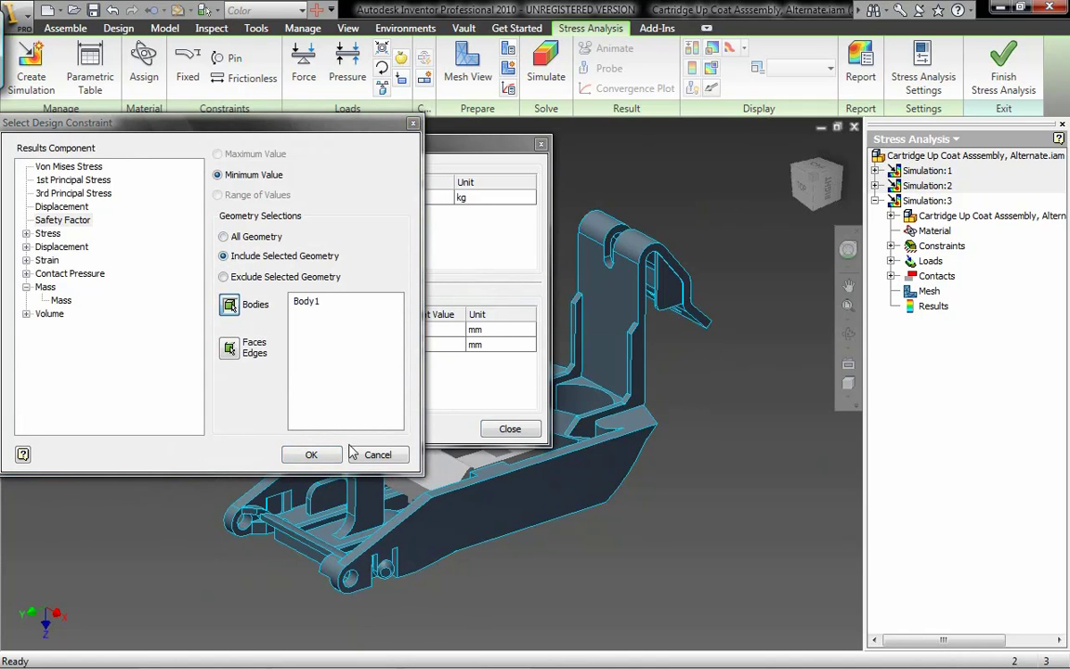
{"action": "left_click", "coordinate": [310, 455]}
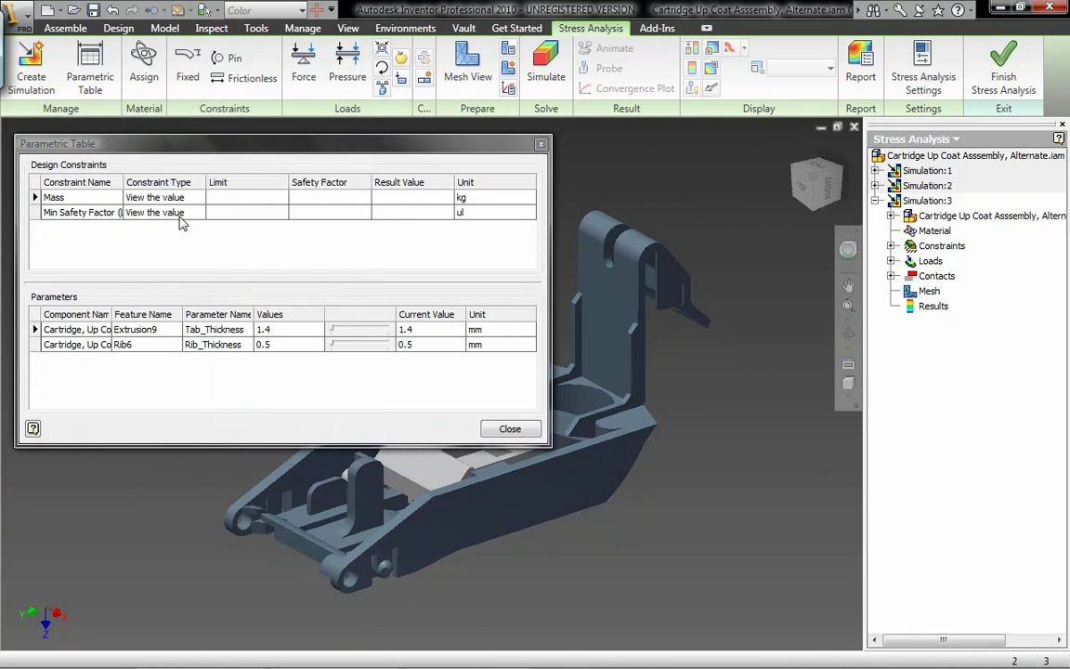
Step: Add a maximum Von Mises Stress design constraint that includes only the blue cartridge body
{"action": "right_click", "coordinate": [180, 215]}
{"action": "left_click", "coordinate": [244, 224]}
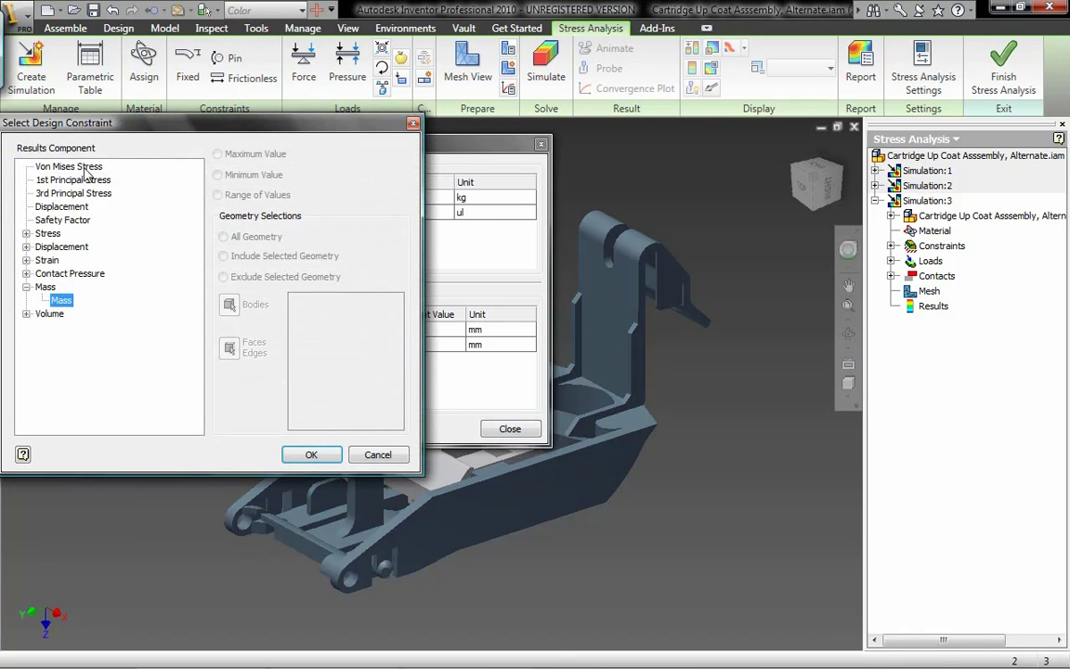
{"action": "left_click", "coordinate": [83, 167]}
{"action": "left_click", "coordinate": [223, 256]}
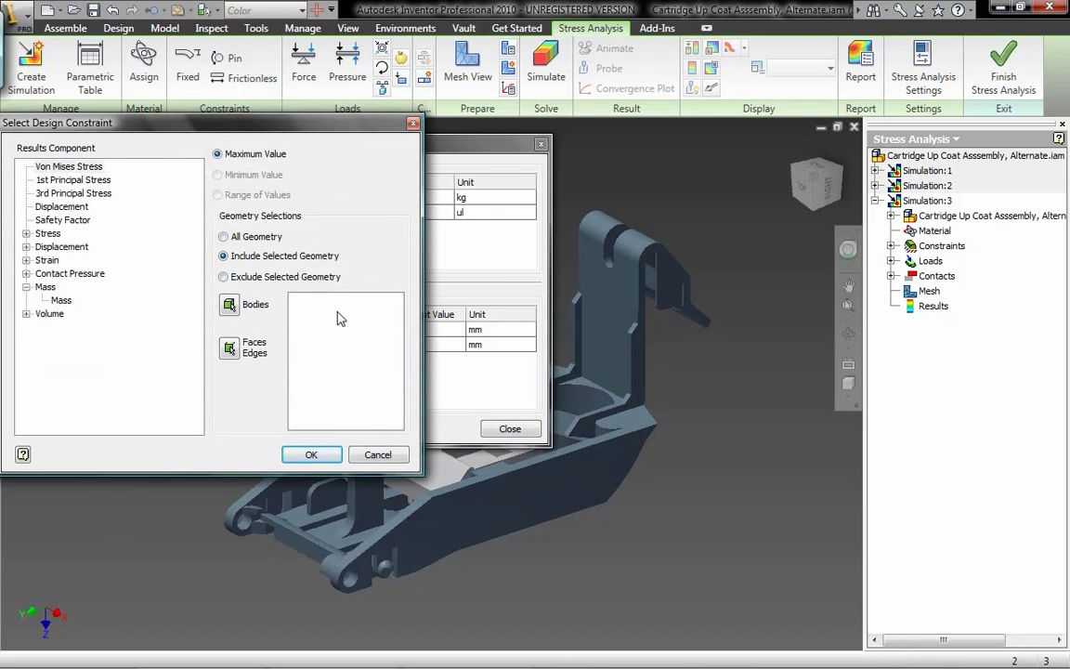
{"action": "left_click", "coordinate": [229, 306]}
{"action": "left_click", "coordinate": [544, 280]}
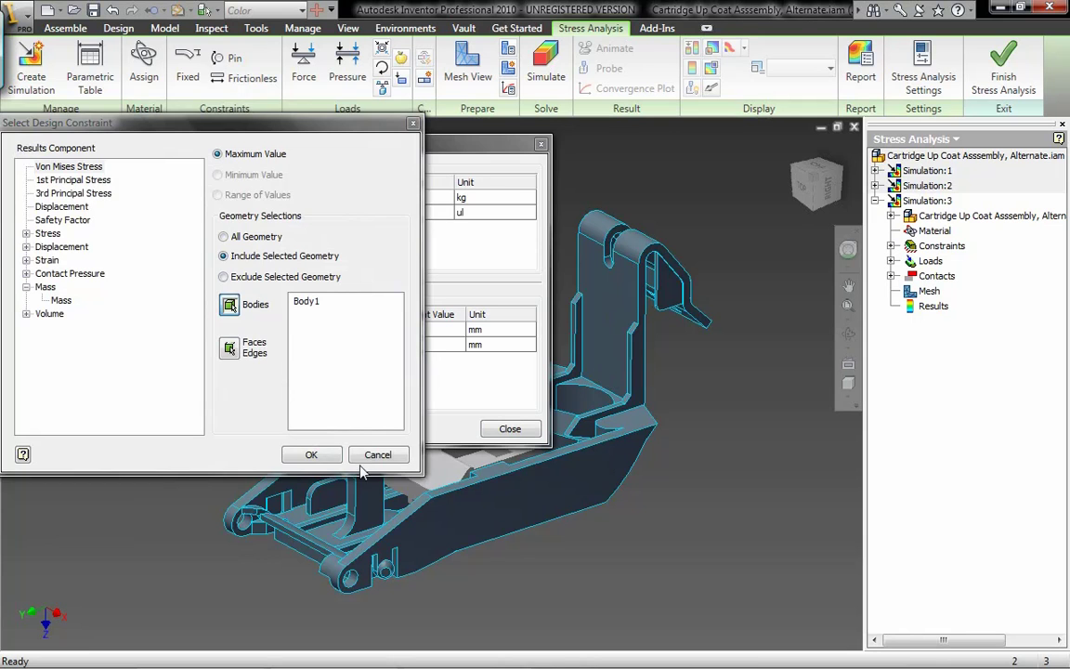
{"action": "left_click", "coordinate": [309, 455]}
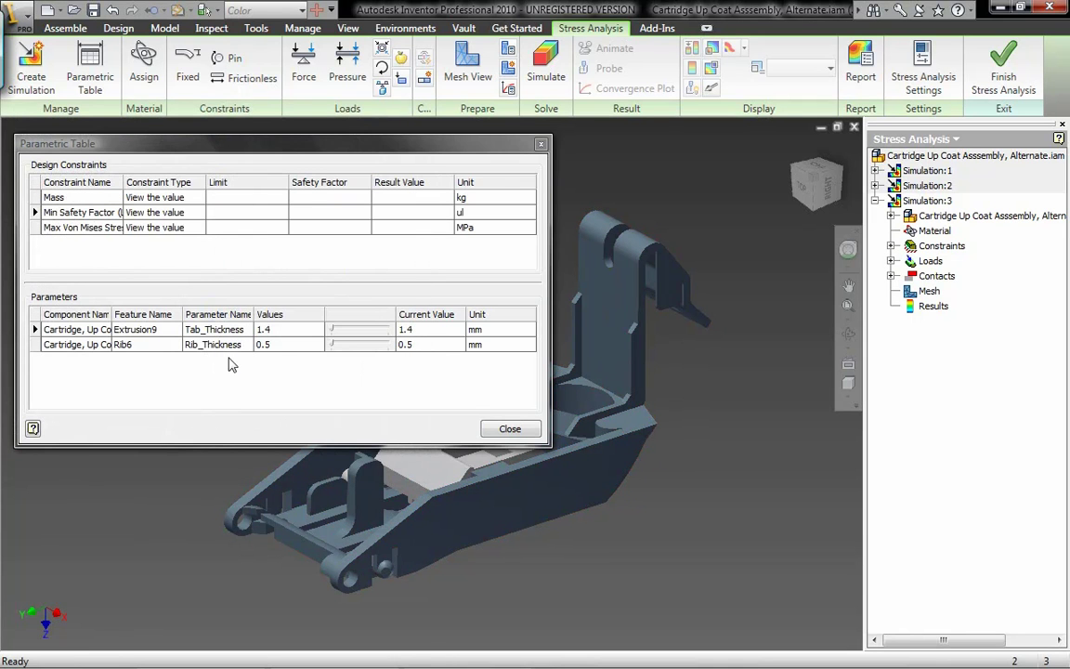
Step: Set the Tab_Thickness values to 1.4, 1.6, 1.8 and the Rib_Thickness values to 0.5, 1, and generate their configurations
{"action": "left_click", "coordinate": [287, 330]}
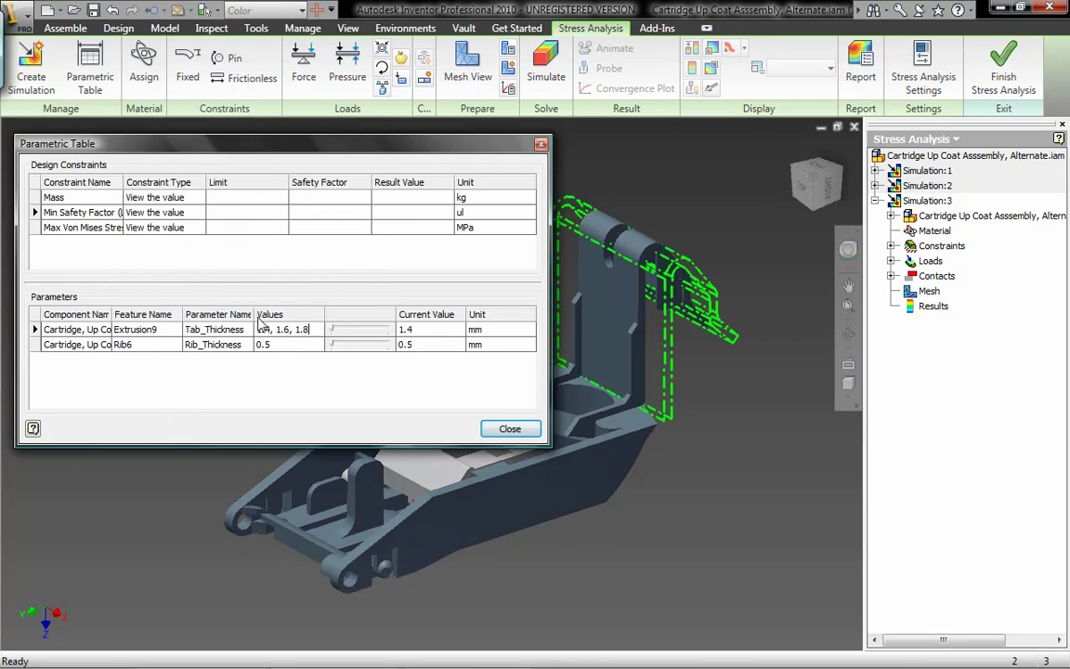
{"action": "left_click", "coordinate": [278, 345]}
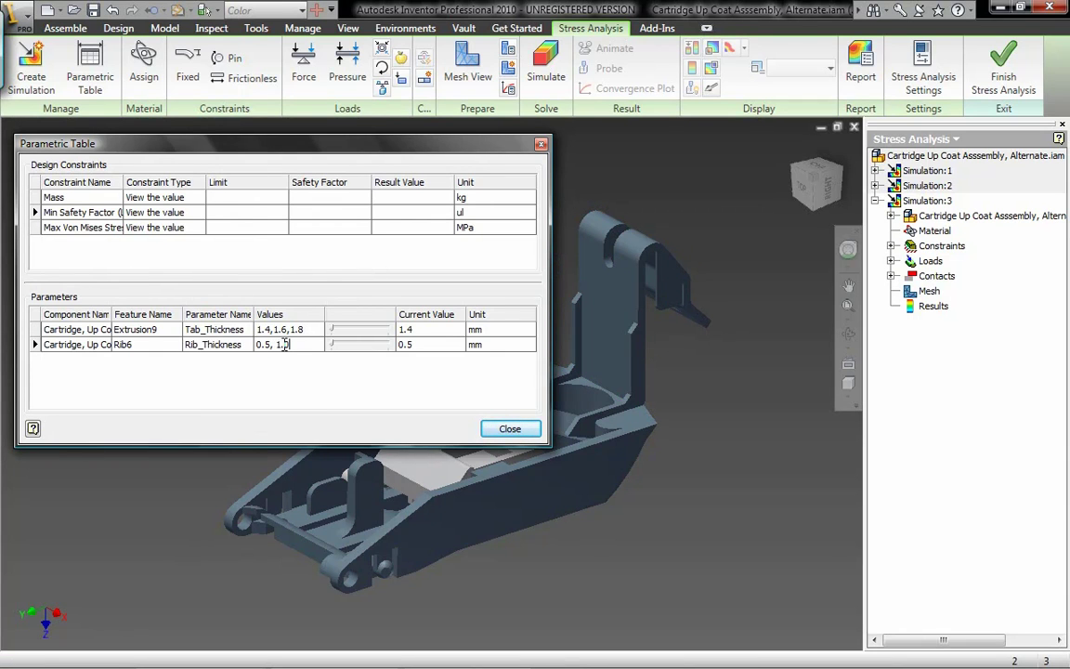
{"action": "left_click", "coordinate": [361, 332]}
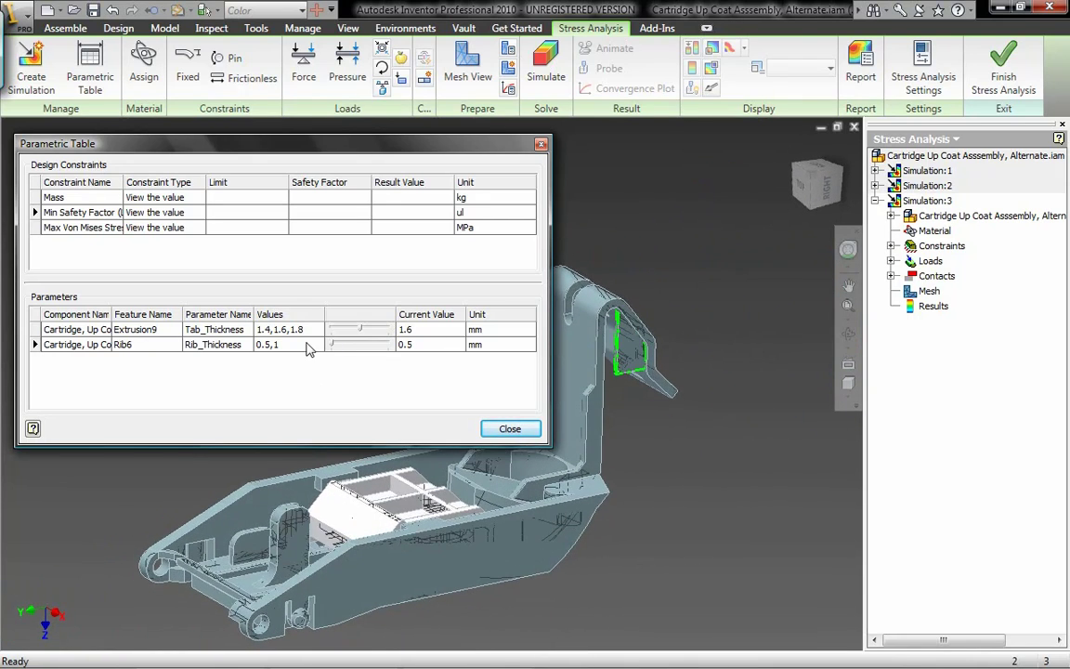
{"action": "right_click", "coordinate": [308, 343]}
{"action": "left_click", "coordinate": [398, 446]}
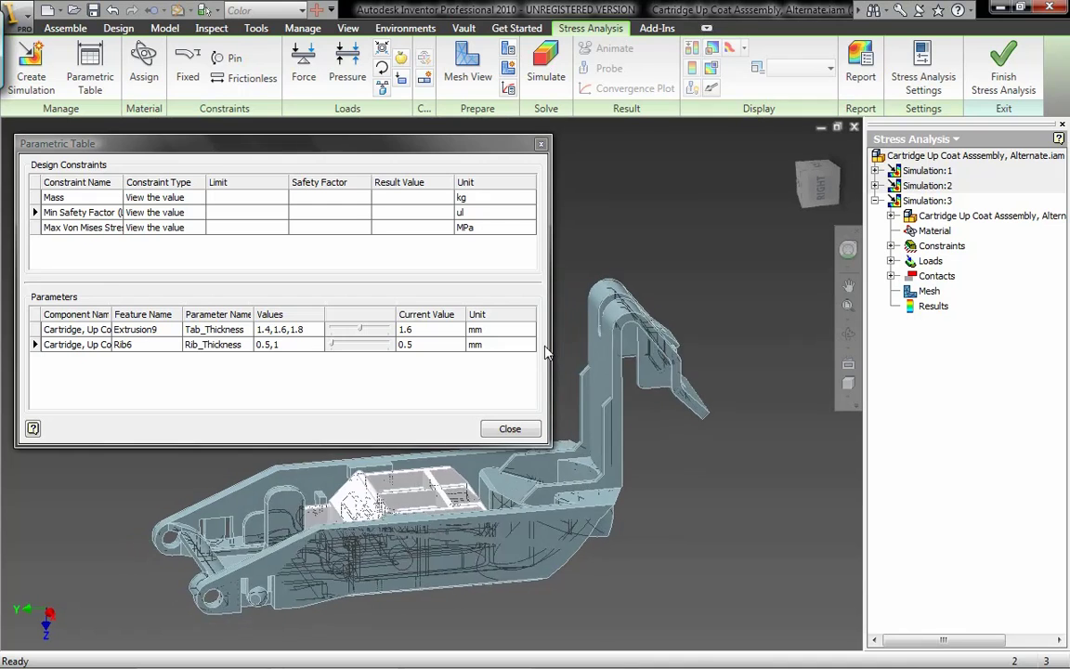
Step: Set the current Tab_Thickness to 1.8 mm and switch the current Rib_Thickness to 1 mm and back to 0.5 mm
{"action": "left_click_drag", "start_coordinate": [359, 329], "coordinate": [388, 328]}
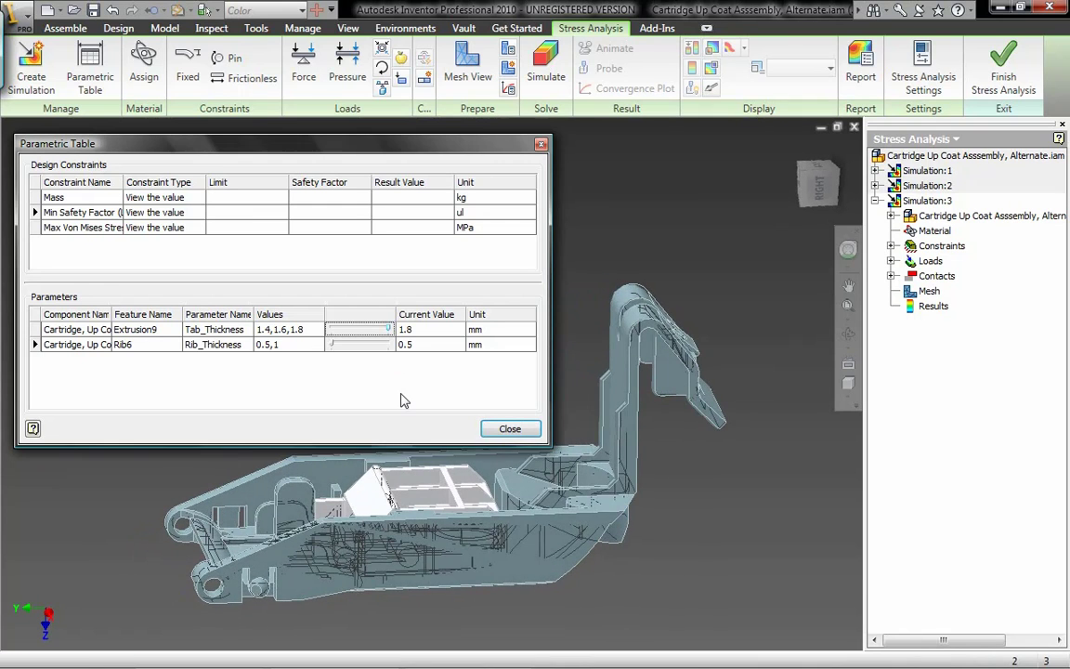
{"action": "left_click", "coordinate": [386, 344]}
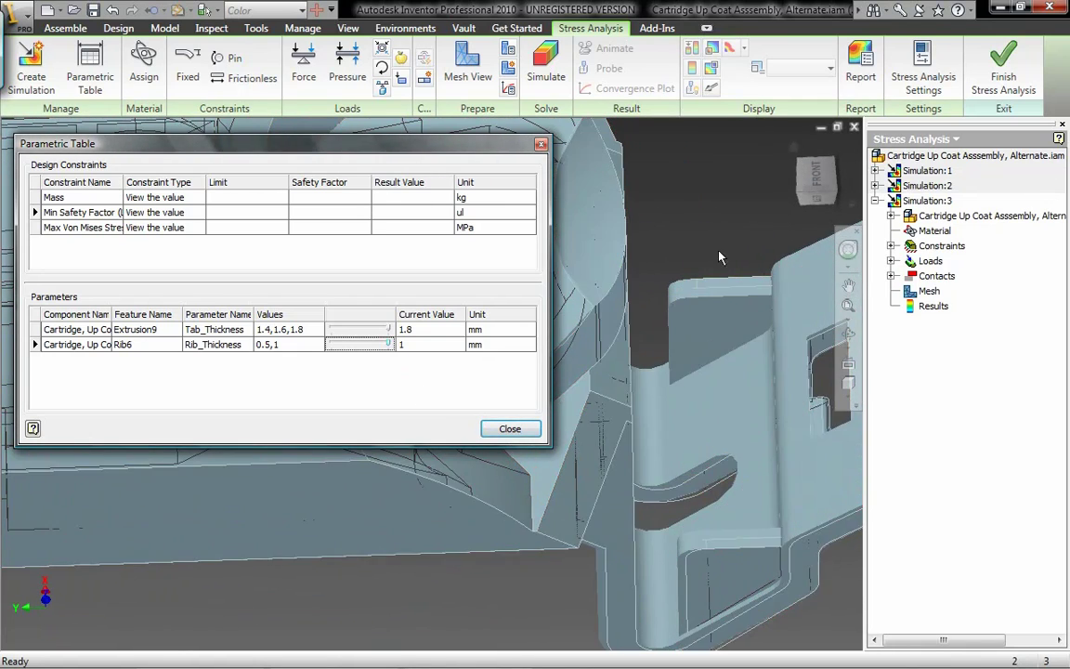
{"action": "left_click", "coordinate": [332, 345]}
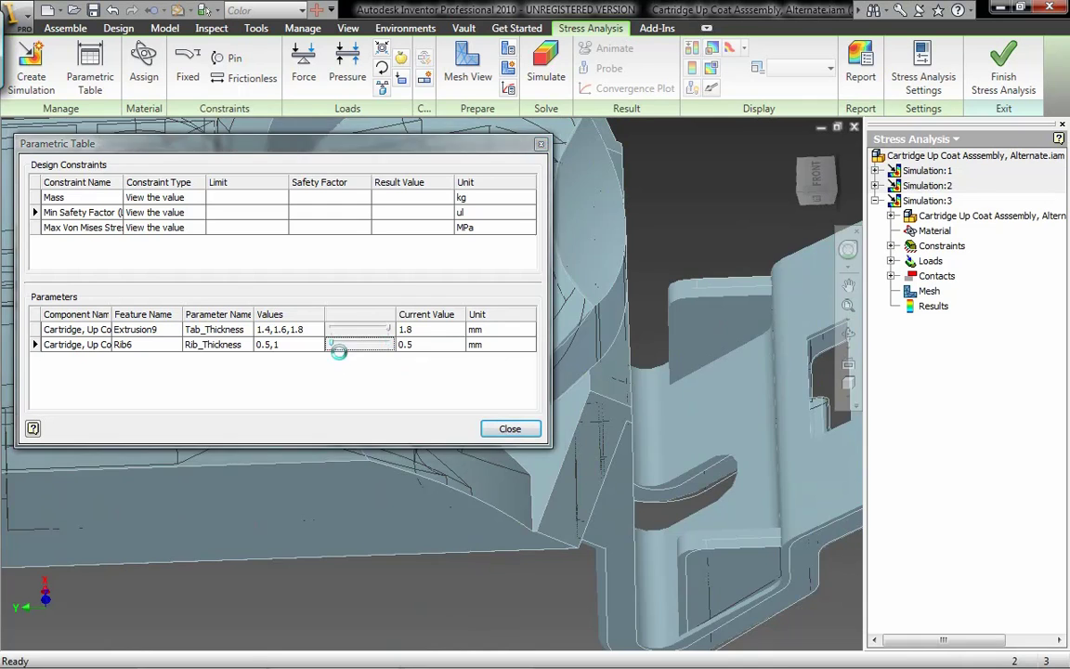
Step: Set the current Tab_Thickness to 1.4 mm and close the parametric table
{"action": "left_click", "coordinate": [331, 329]}
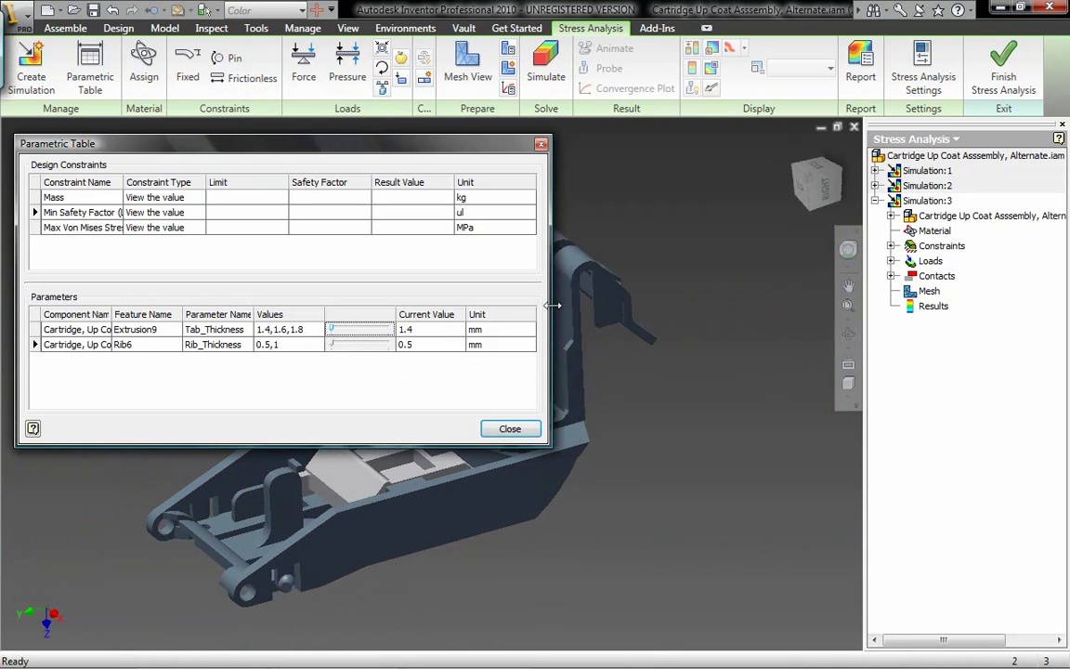
{"action": "left_click", "coordinate": [509, 430]}
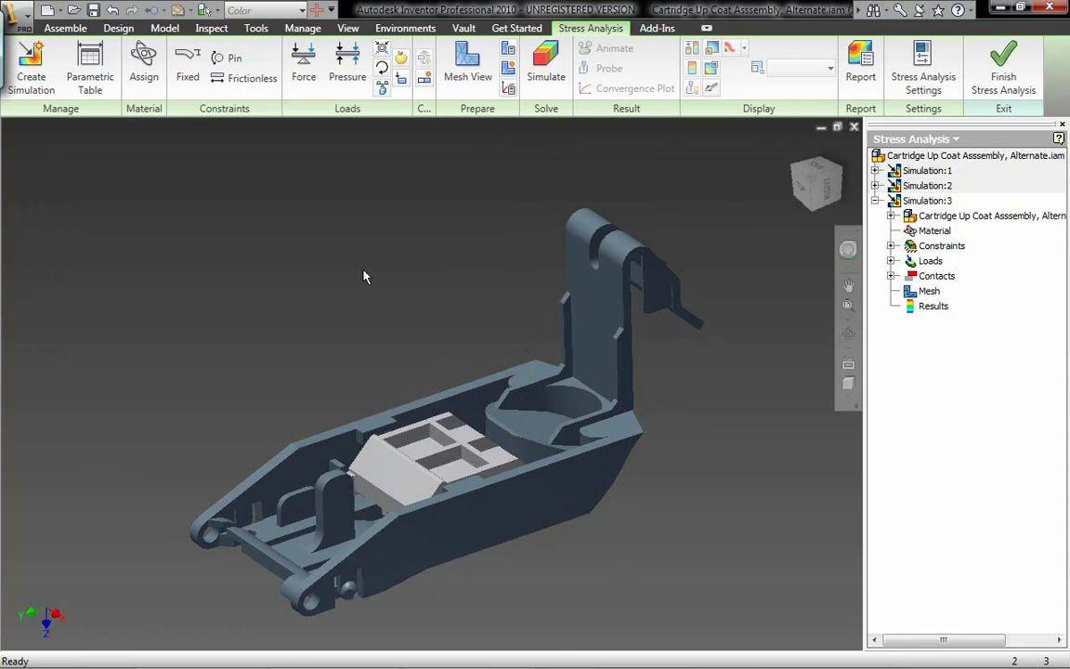
Step: Start a simulation of the assembly and choose the exhaustive set of configurations for the run
{"action": "left_click", "coordinate": [546, 64]}
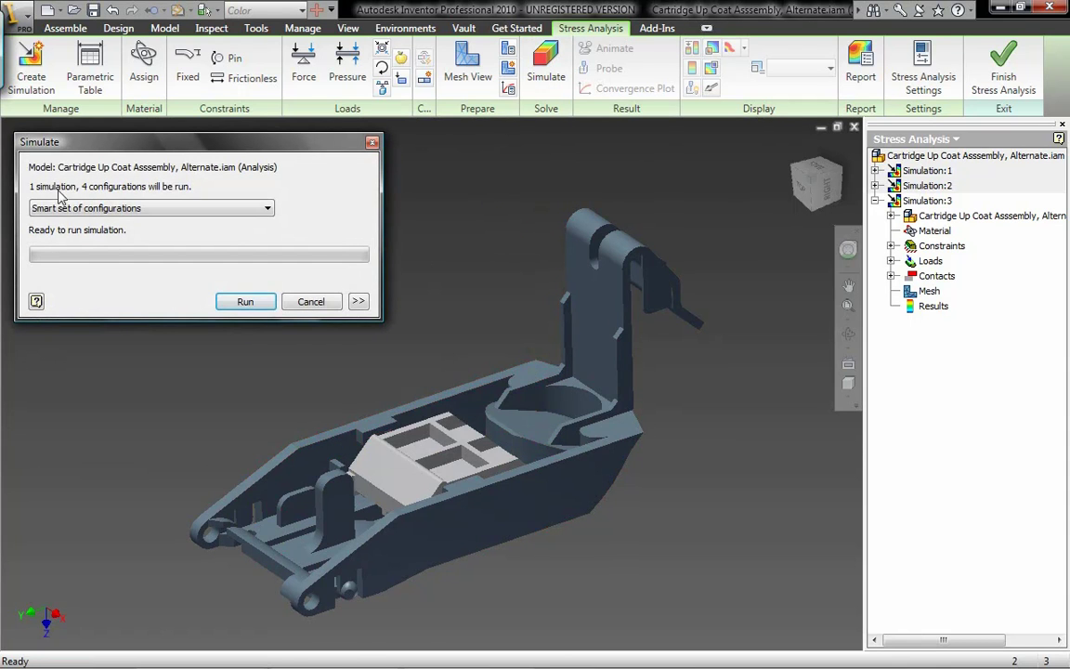
{"action": "left_click", "coordinate": [154, 210]}
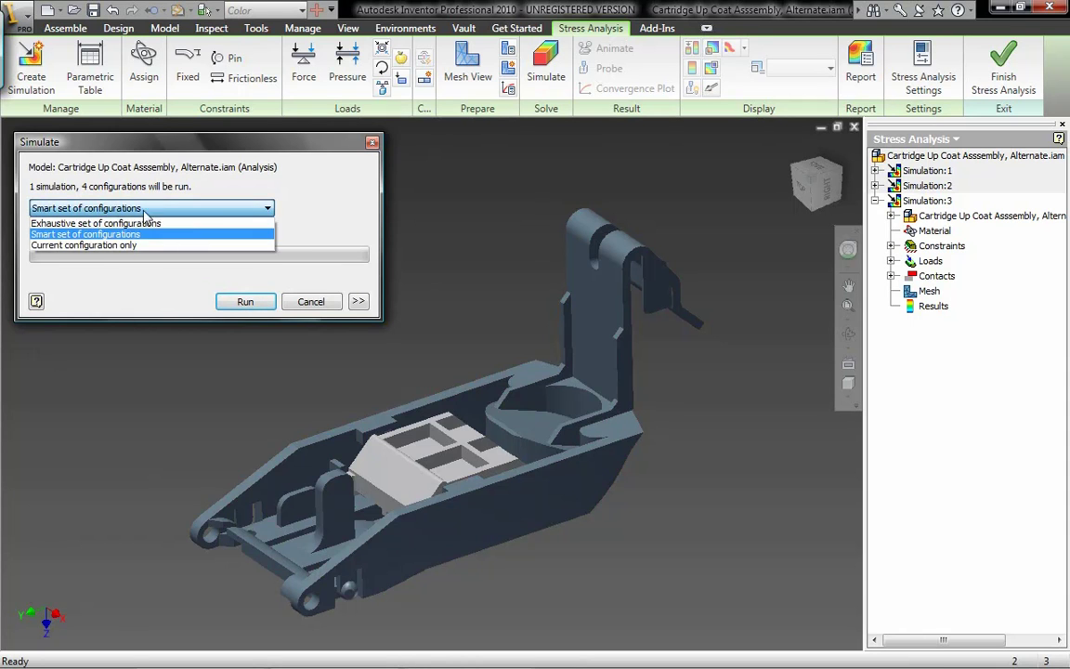
{"action": "left_click", "coordinate": [93, 225]}
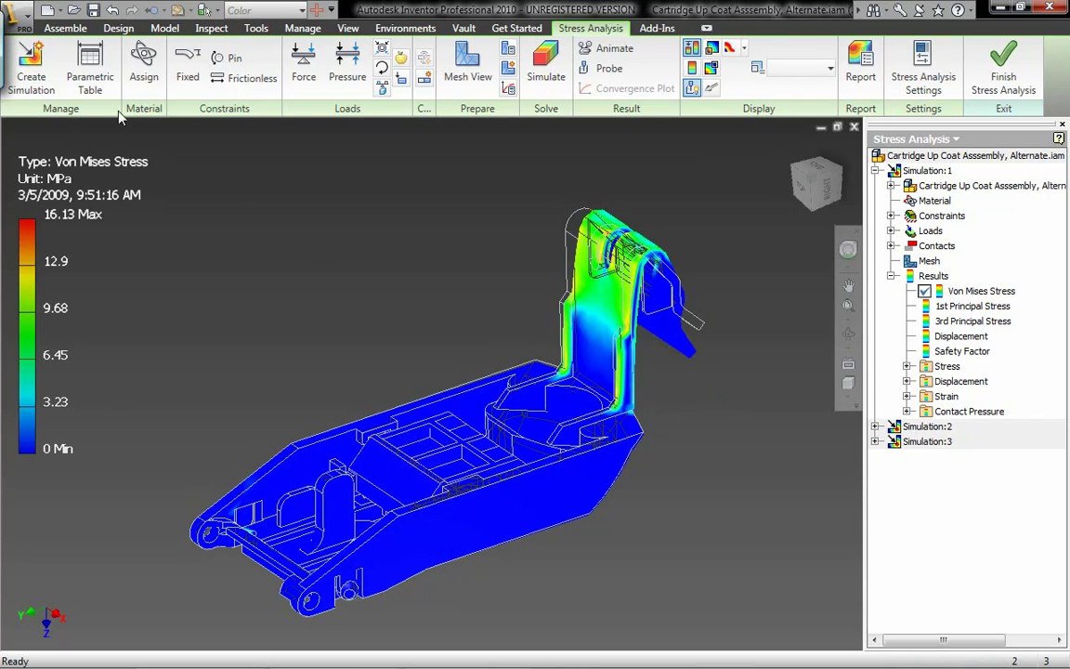
Step: Open the parametric table for the Simulation:1 results and enlarge its design constraints area to show all three constraints
{"action": "left_click", "coordinate": [90, 70]}
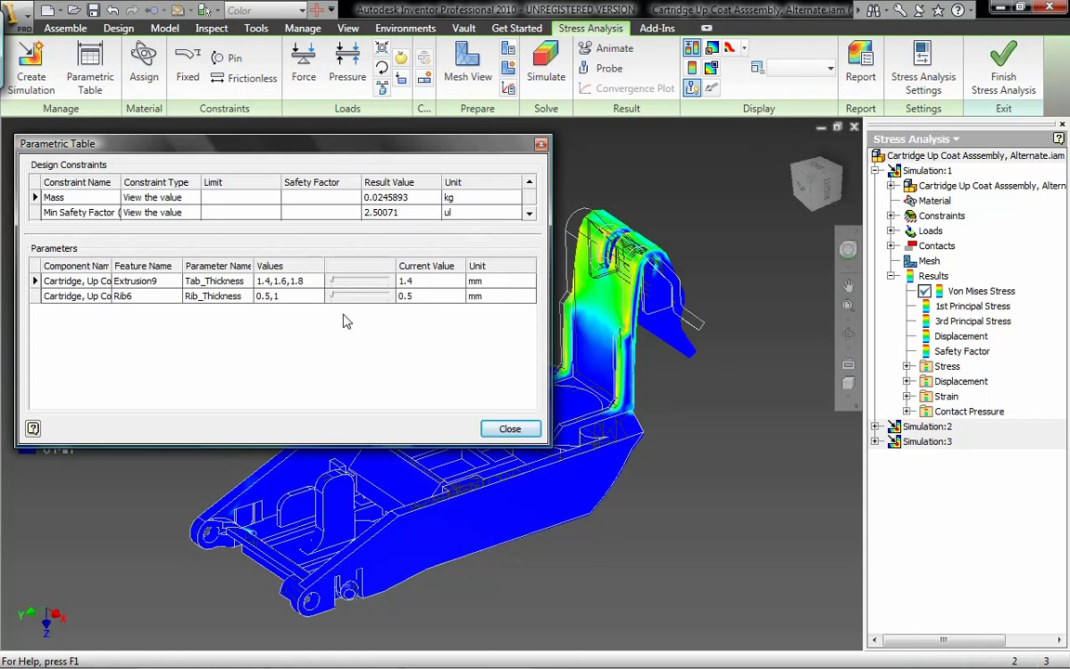
{"action": "left_click_drag", "start_coordinate": [292, 236], "coordinate": [298, 338]}
{"action": "scroll", "coordinate": [644, 475], "scroll_direction": "down", "scroll_amount": 4}
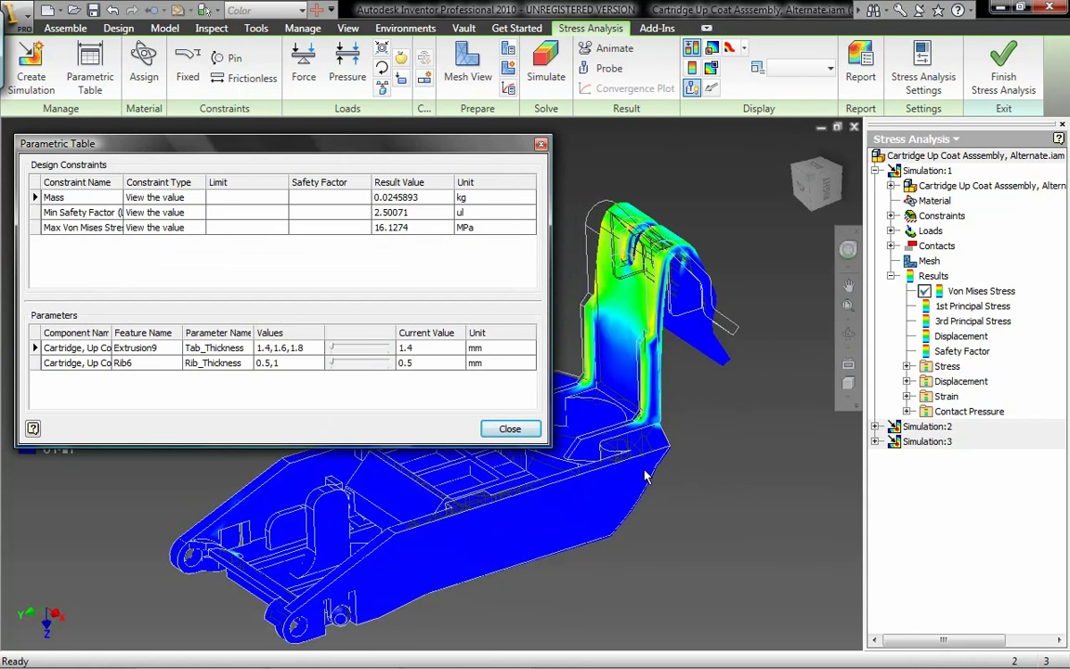
{"action": "scroll", "coordinate": [643, 475], "scroll_direction": "down", "scroll_amount": 4}
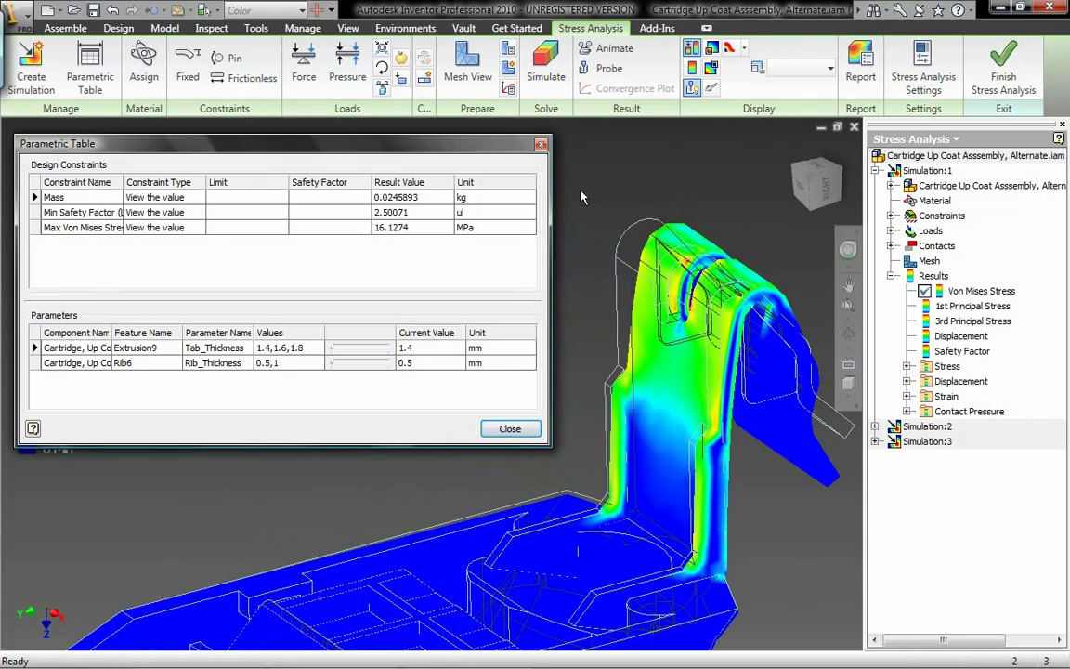
Step: Compare the constraint results and stress plot at Tab_Thickness 1.6, 1.8 and 1.4 mm and at Rib_Thickness 1 and 0.5 mm
{"action": "left_click", "coordinate": [360, 351]}
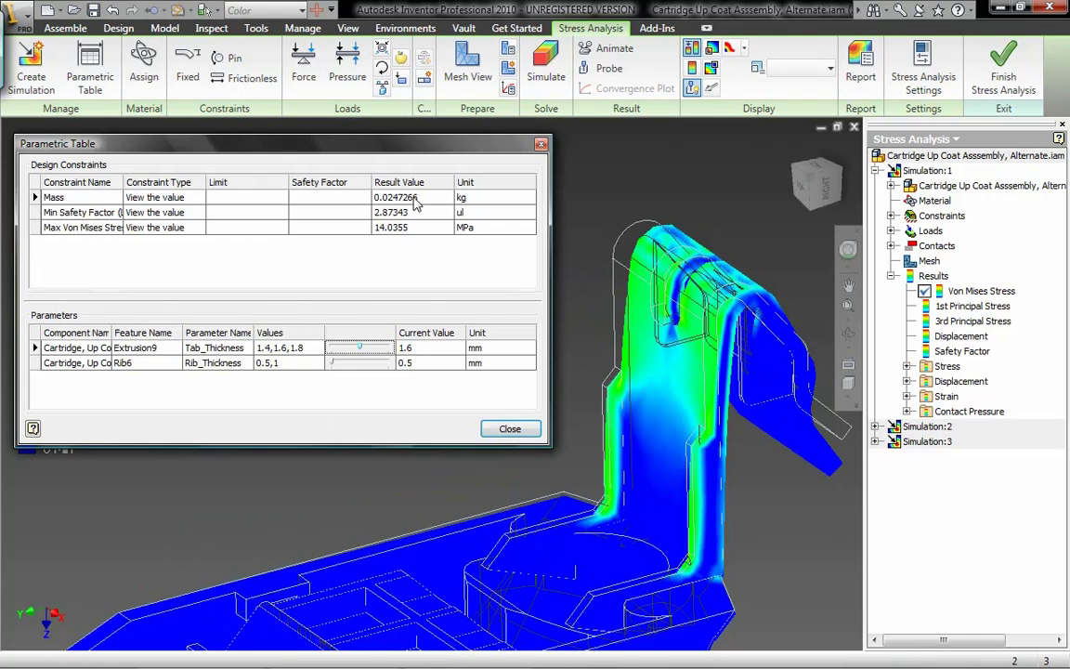
{"action": "left_click", "coordinate": [385, 351]}
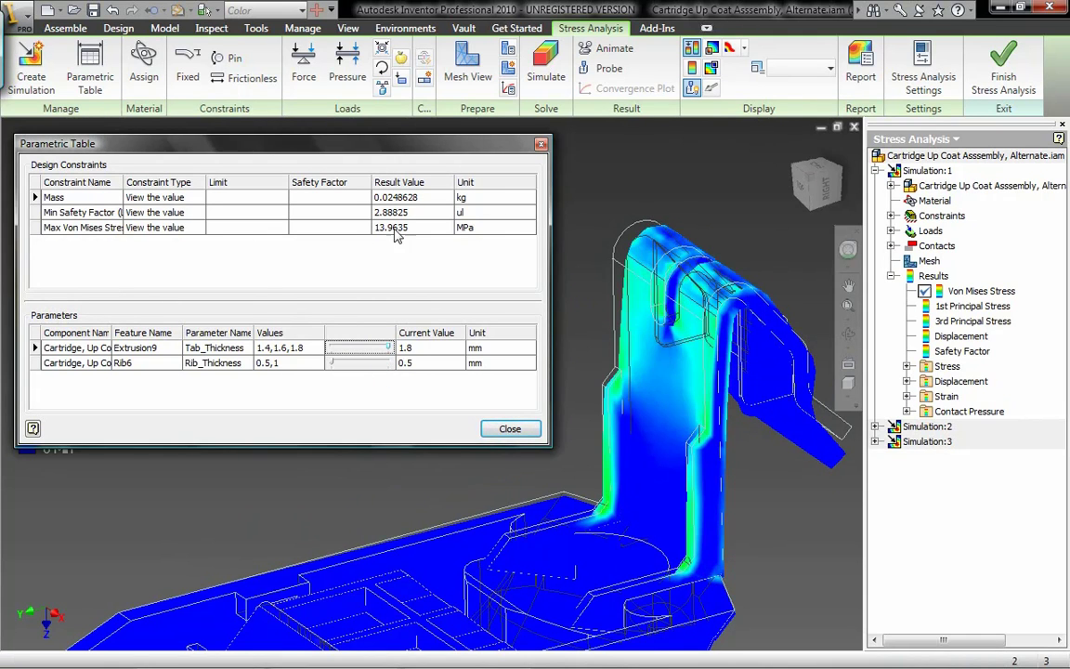
{"action": "left_click", "coordinate": [338, 350]}
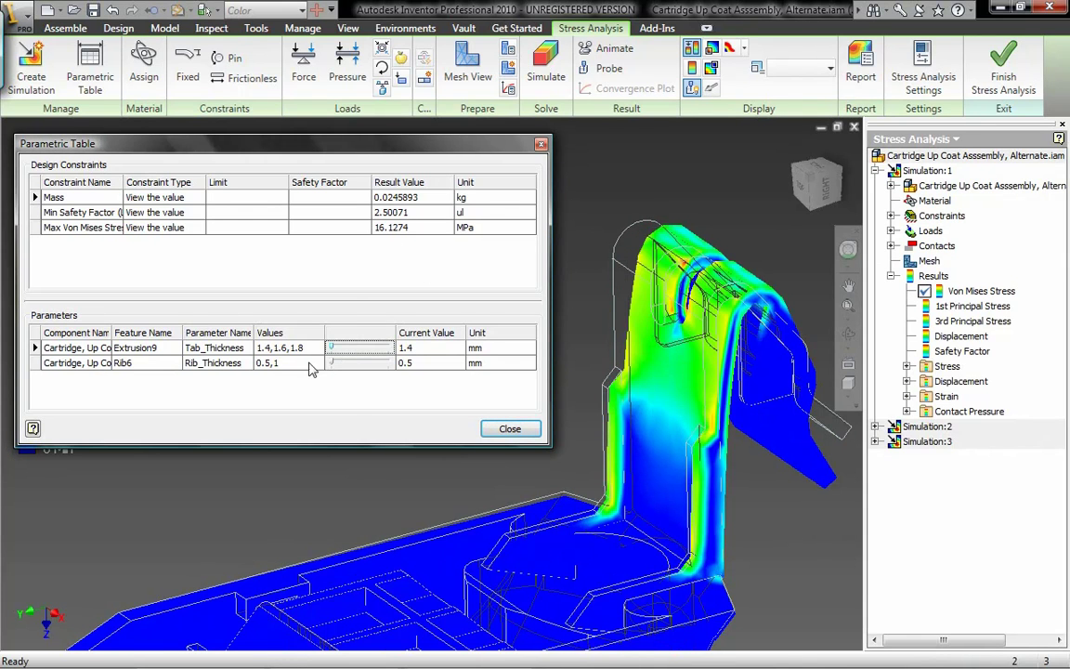
{"action": "left_click", "coordinate": [367, 363]}
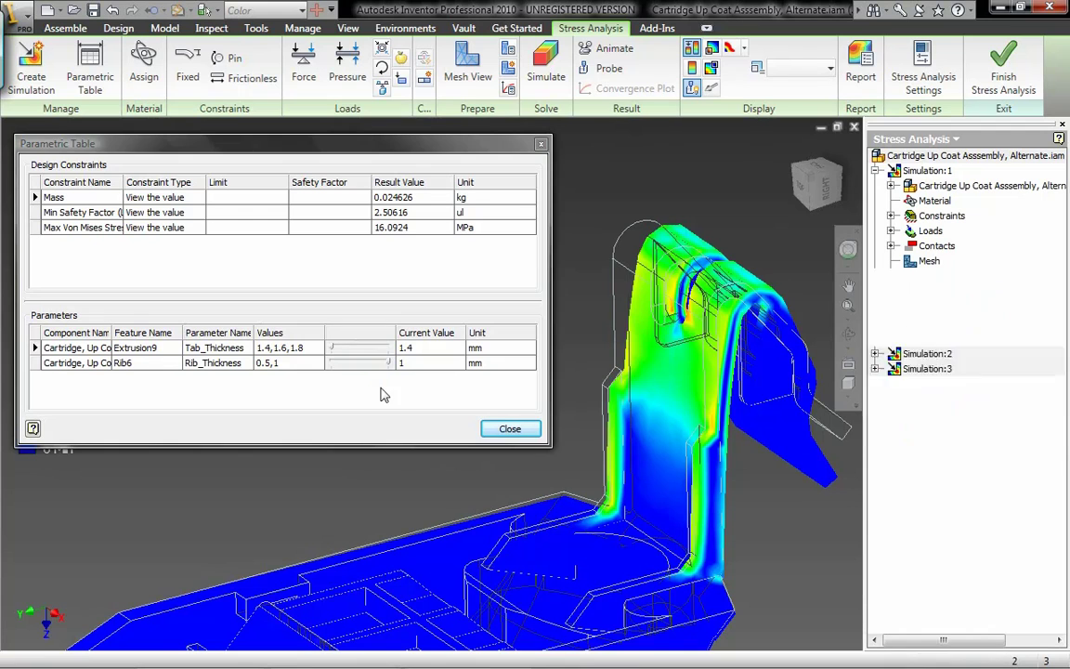
{"action": "left_click", "coordinate": [332, 363]}
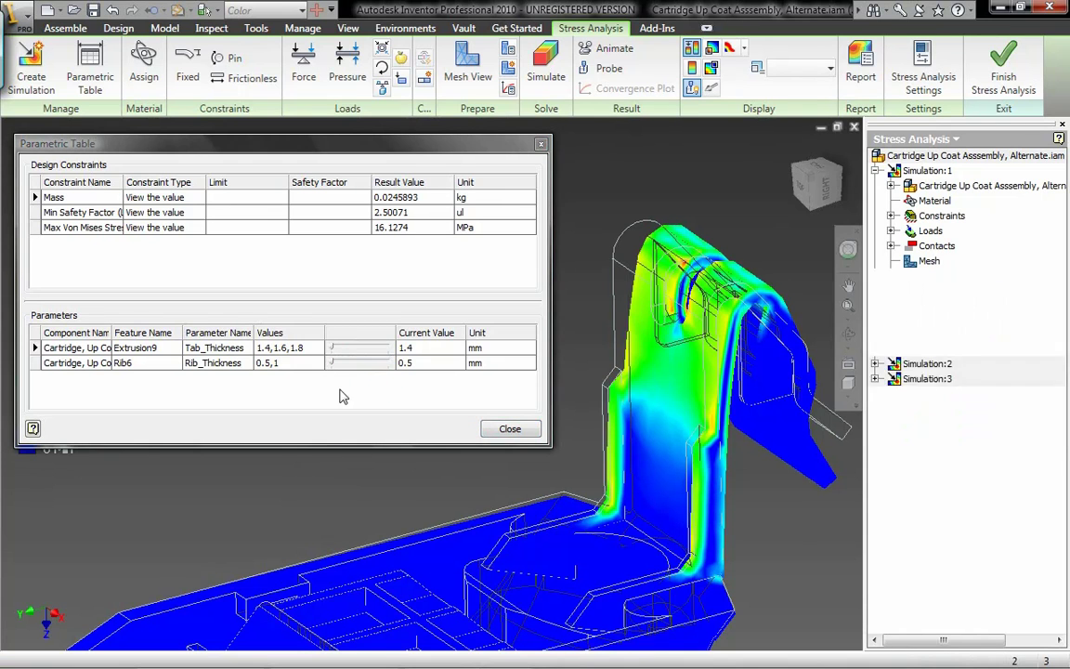
Step: Set the minimum Safety Factor constraint to Avoid range with the limit 1 - 2.8
{"action": "left_click", "coordinate": [197, 214]}
{"action": "left_click", "coordinate": [197, 213]}
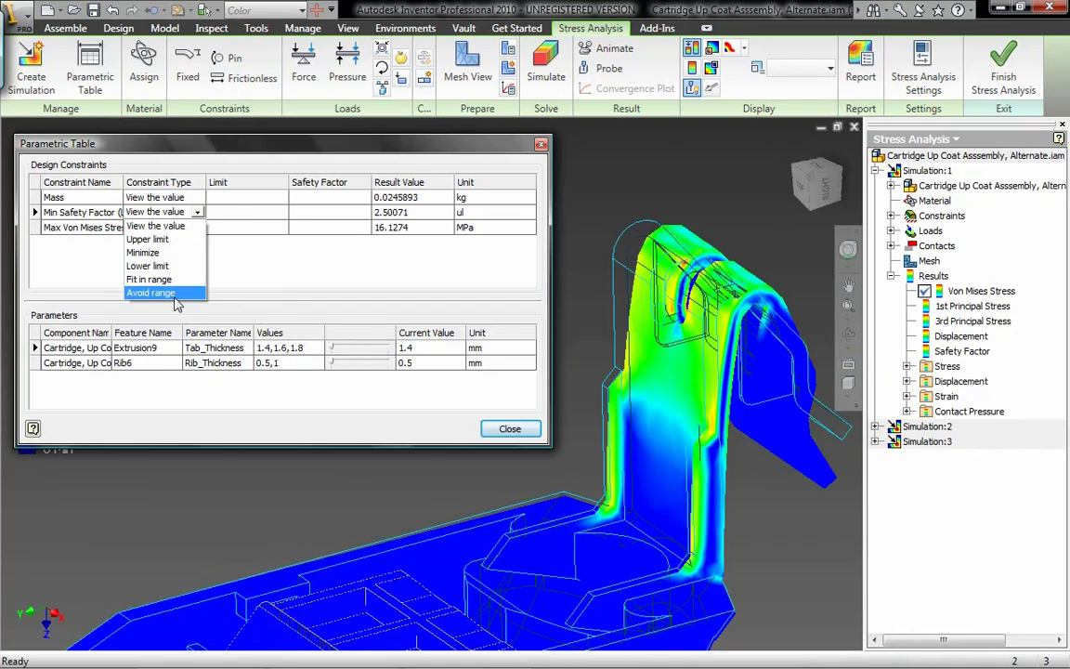
{"action": "left_click", "coordinate": [150, 292]}
{"action": "left_click", "coordinate": [234, 213]}
{"action": "type", "text": "1 - 2.8"}
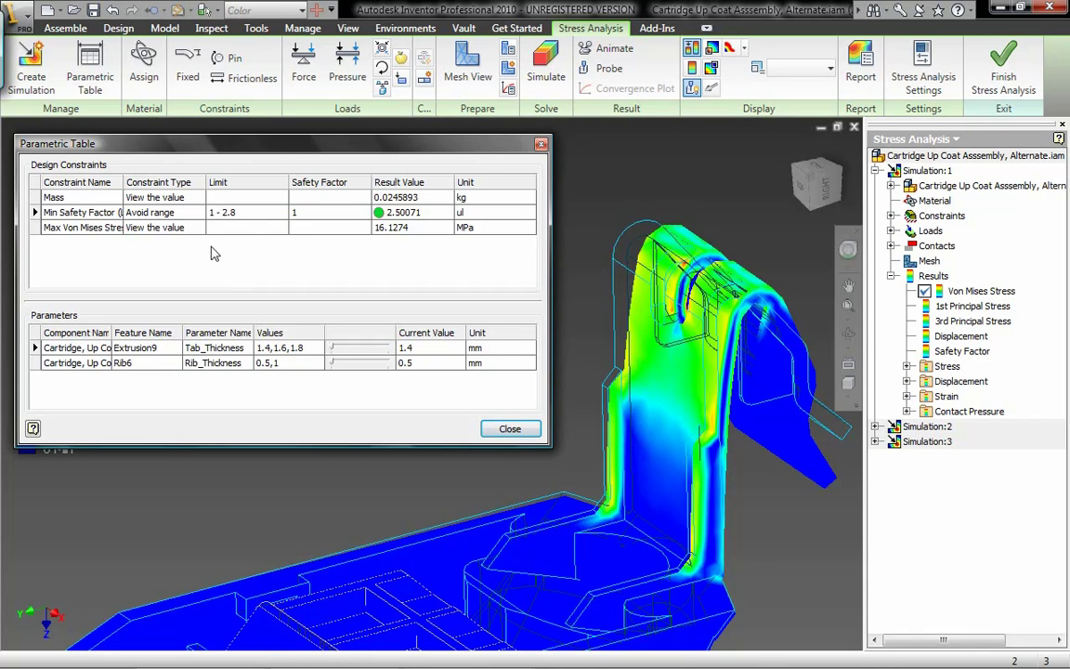
Step: Set the Mass constraint to Minimize so the lightest acceptable configuration is selected
{"action": "left_click", "coordinate": [177, 197]}
{"action": "left_click", "coordinate": [198, 197]}
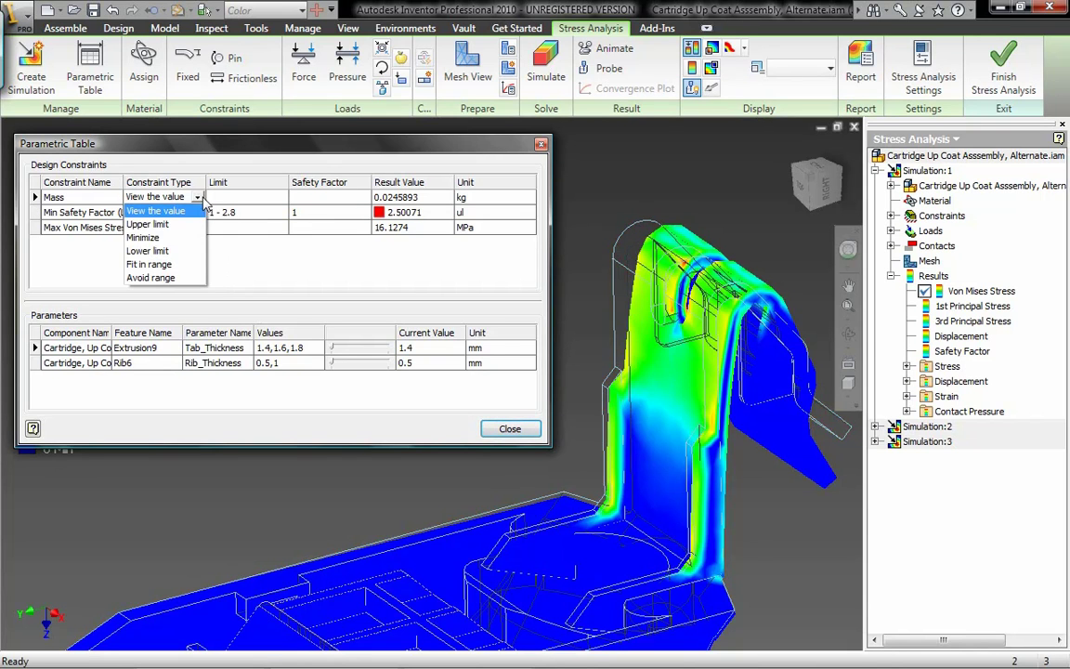
{"action": "left_click", "coordinate": [152, 232]}
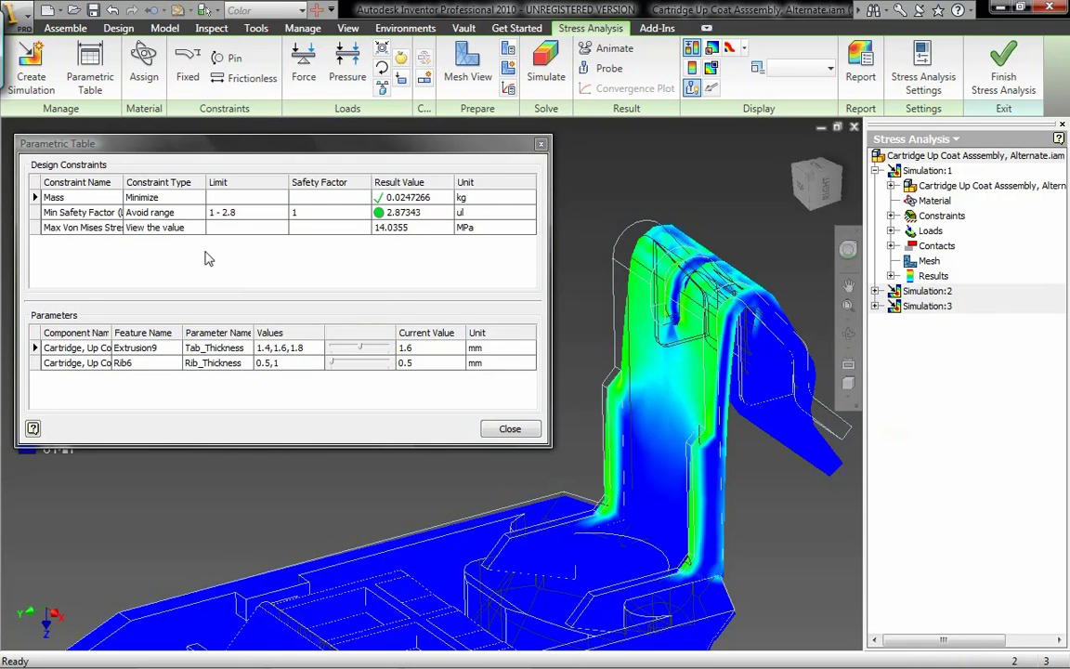
Step: Try minimizing the maximum Von Mises stress instead, with the Mass constraint set to View the value
{"action": "left_click", "coordinate": [198, 198]}
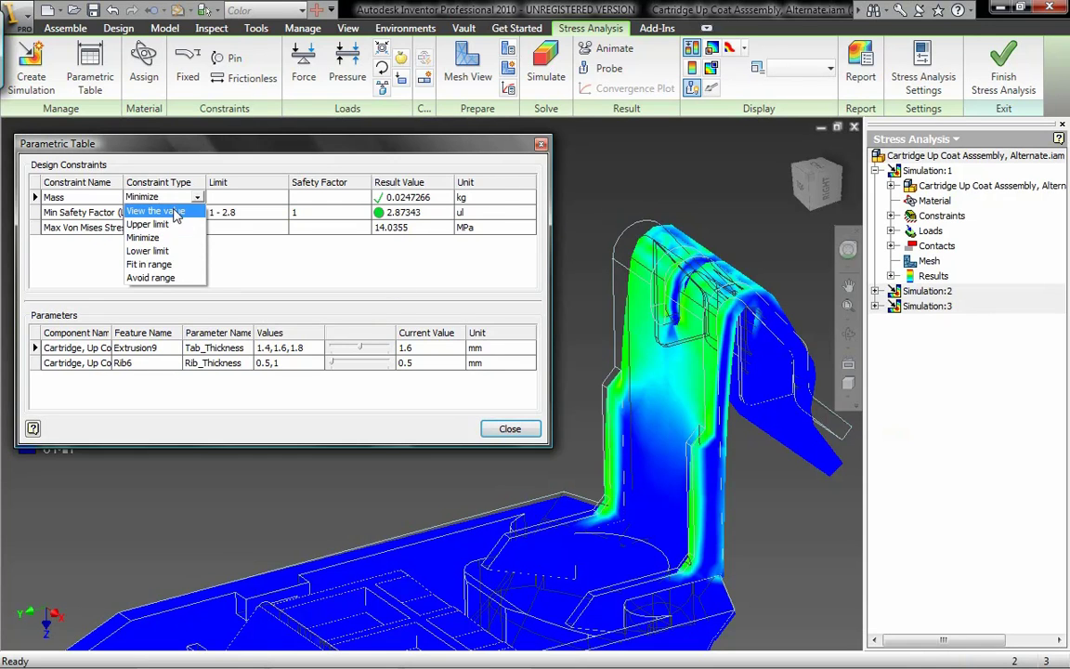
{"action": "left_click", "coordinate": [155, 212]}
{"action": "left_click", "coordinate": [199, 227]}
{"action": "left_click", "coordinate": [197, 226]}
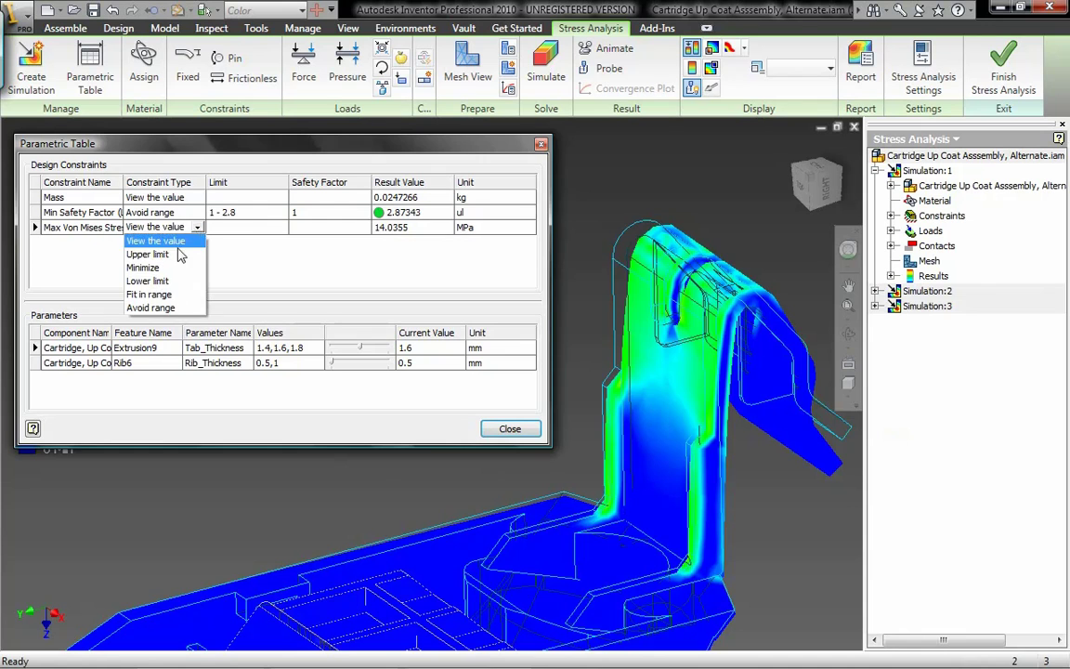
{"action": "left_click", "coordinate": [154, 268]}
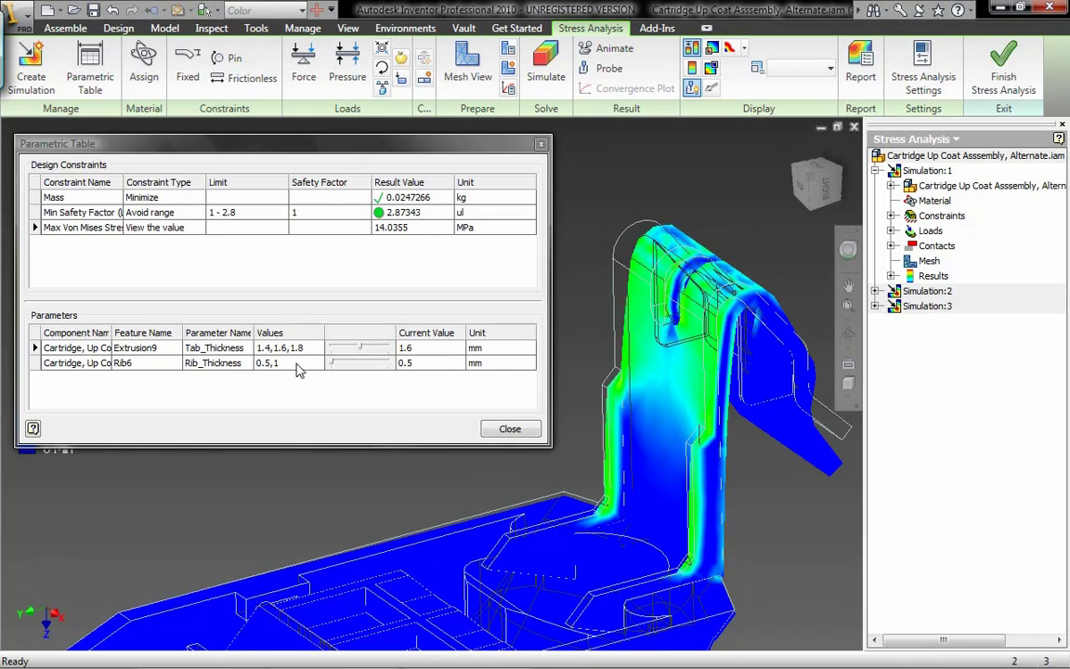
Step: Promote the configuration with 1.6 mm Tab_Thickness and 0.5 mm Rib_Thickness to the model and close the parametric table
{"action": "right_click", "coordinate": [297, 366]}
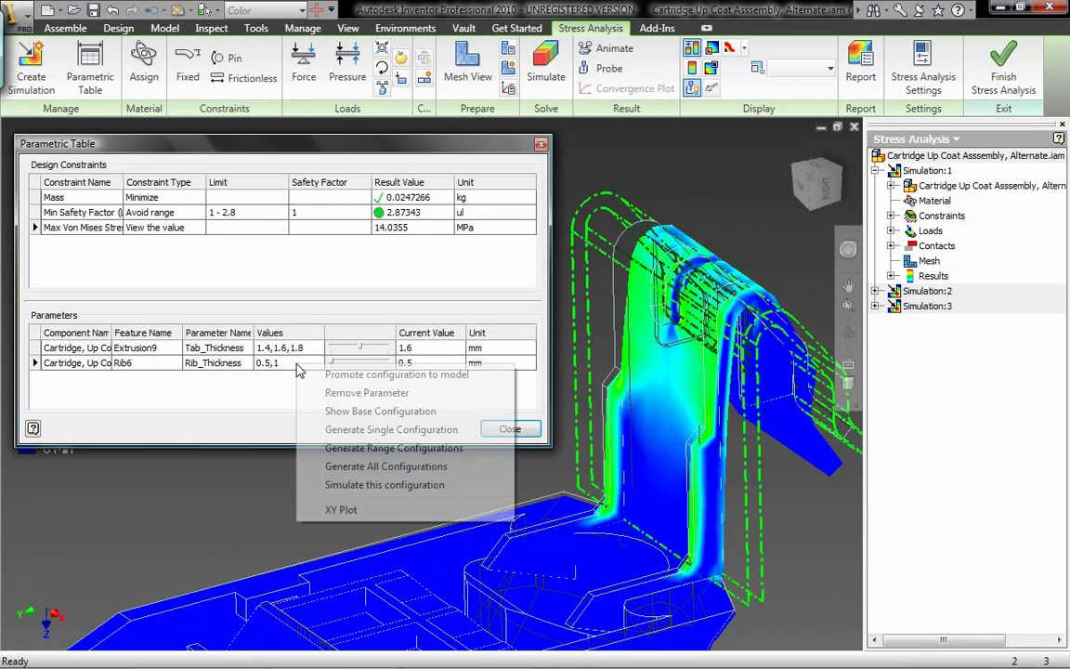
{"action": "left_click", "coordinate": [423, 375]}
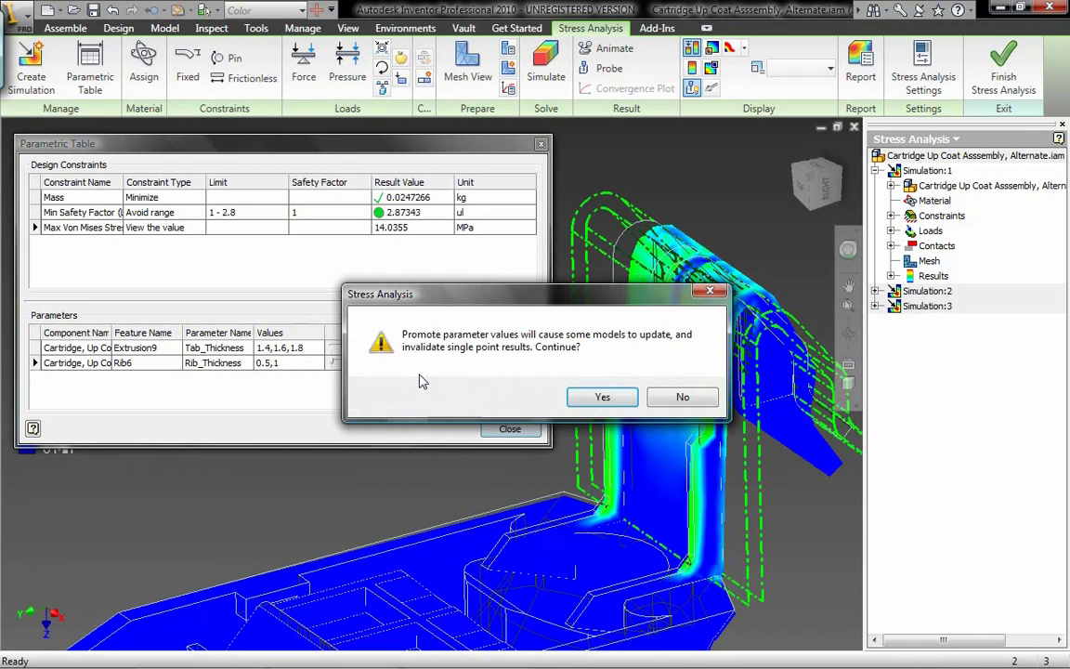
{"action": "left_click", "coordinate": [601, 397]}
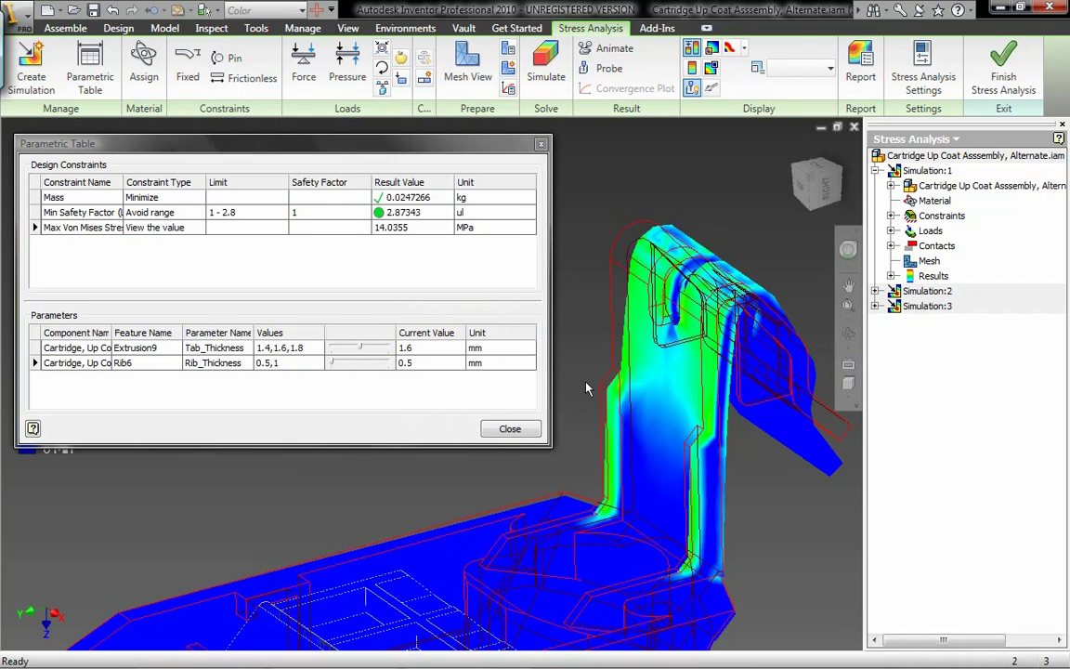
{"action": "left_click", "coordinate": [510, 428]}
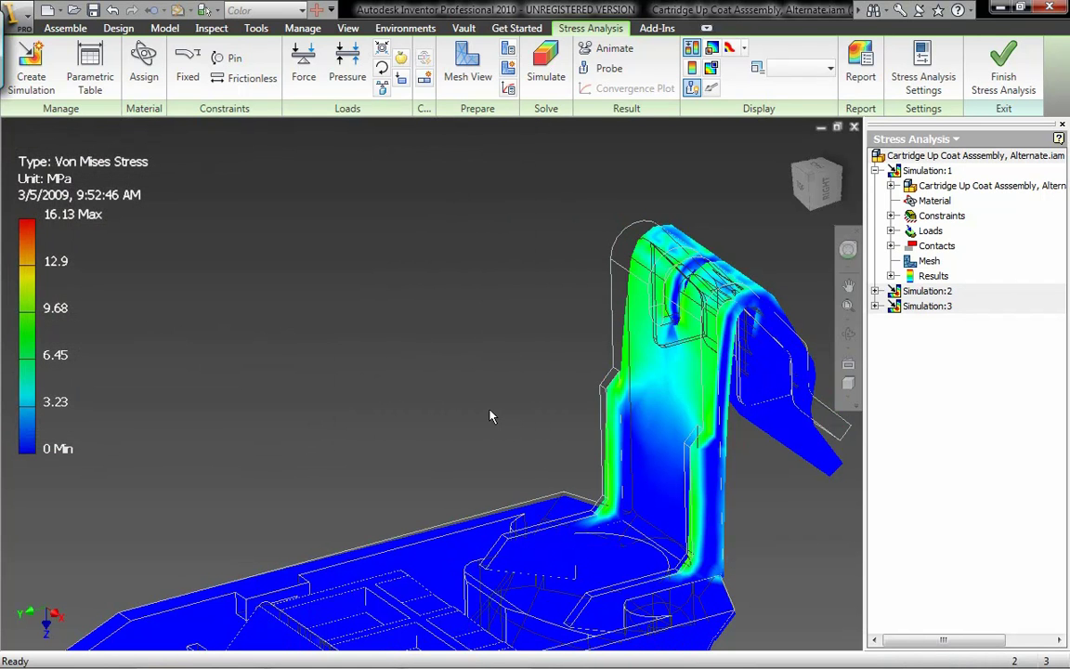